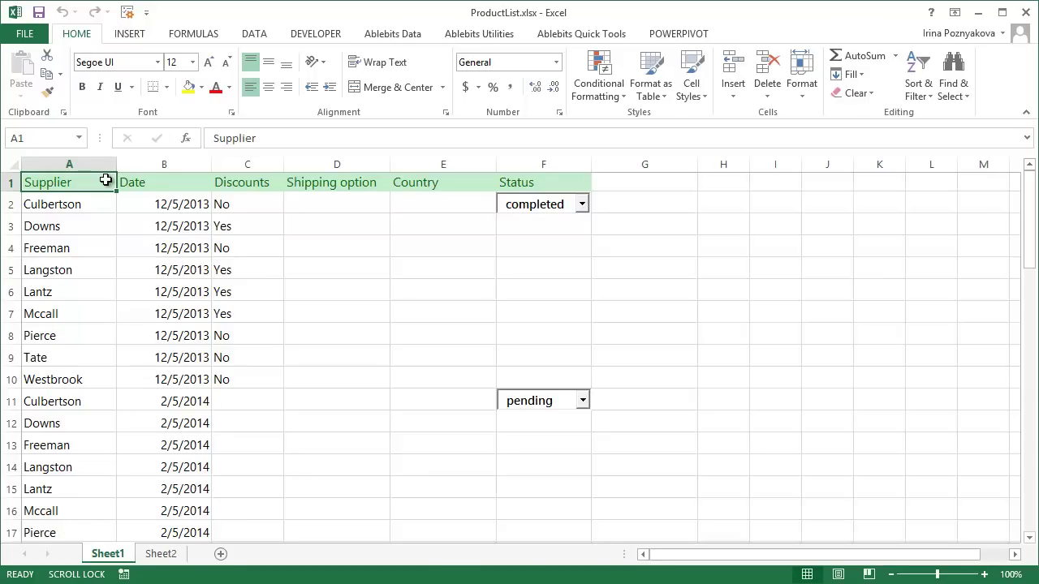
Set the Discounts value in C2 to Yes using the cell's list of choices.
{"action": "left_click", "coordinate": [255, 202]}
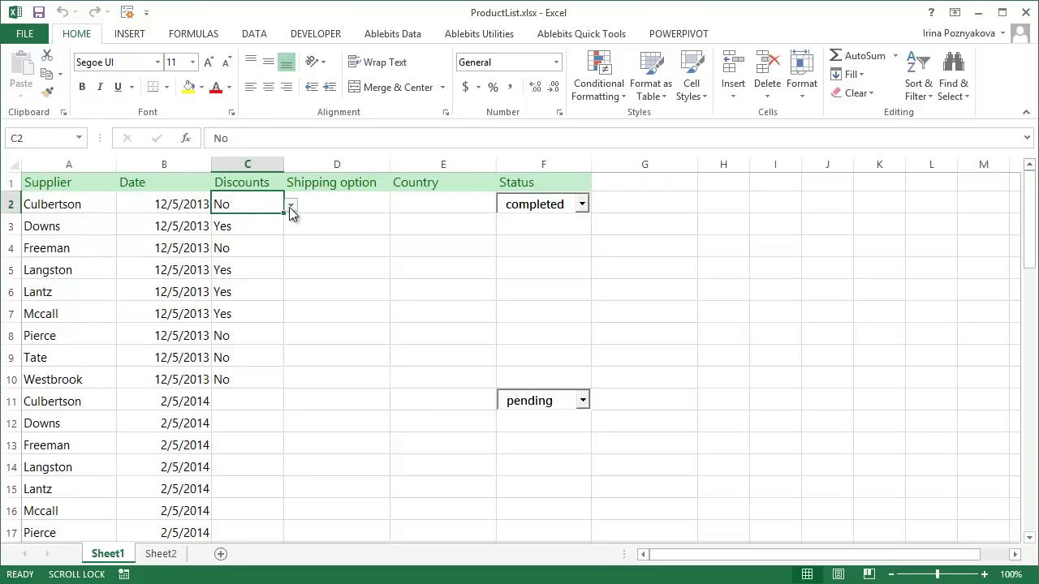
{"action": "left_click", "coordinate": [290, 208]}
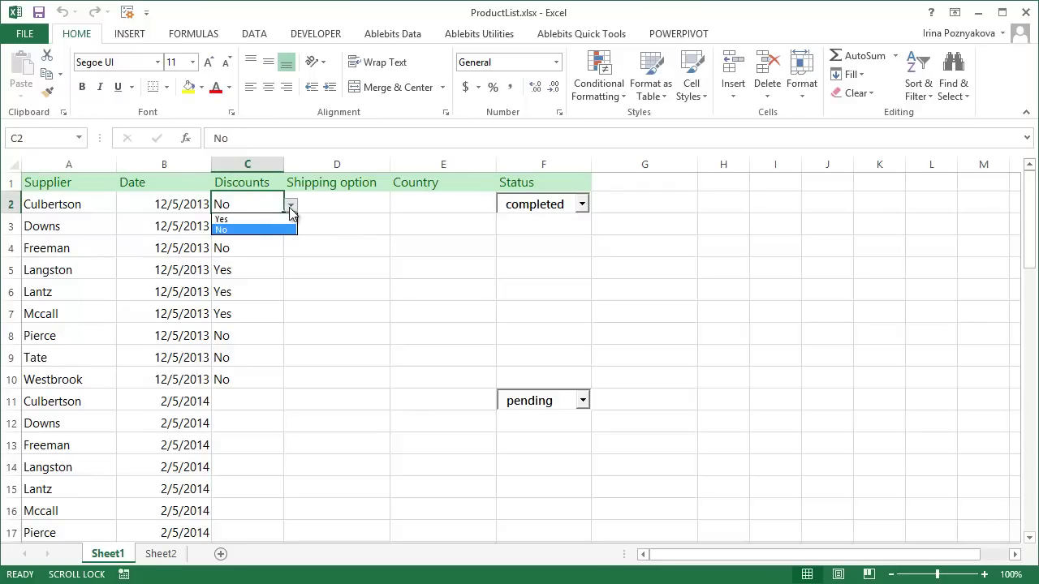
{"action": "left_click", "coordinate": [238, 224]}
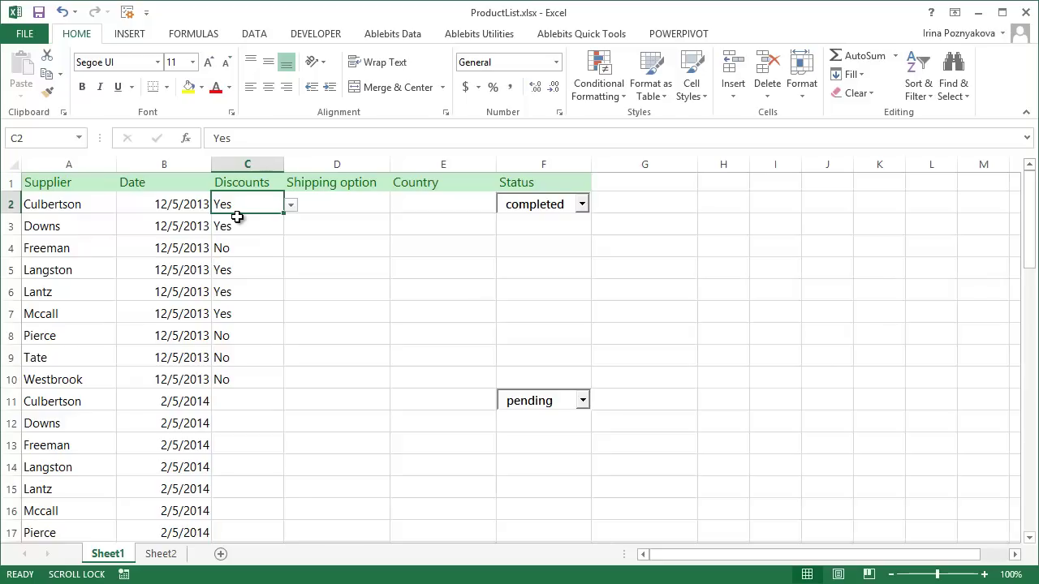
{"action": "left_click", "coordinate": [321, 203]}
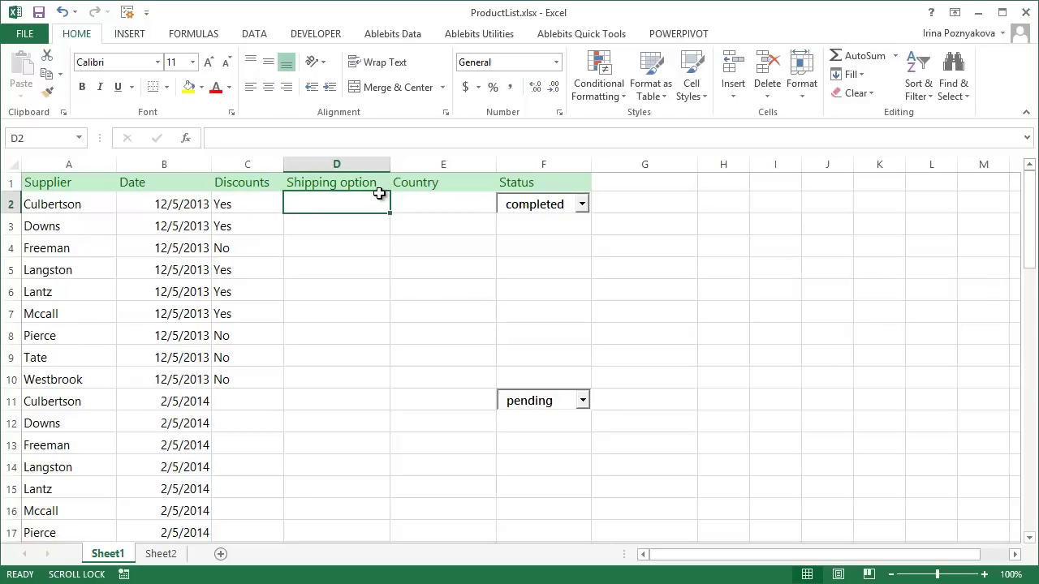
Sort the delivery options and their descriptions in A3:B9 of Sheet2 from A to Z.
{"action": "left_click", "coordinate": [160, 553]}
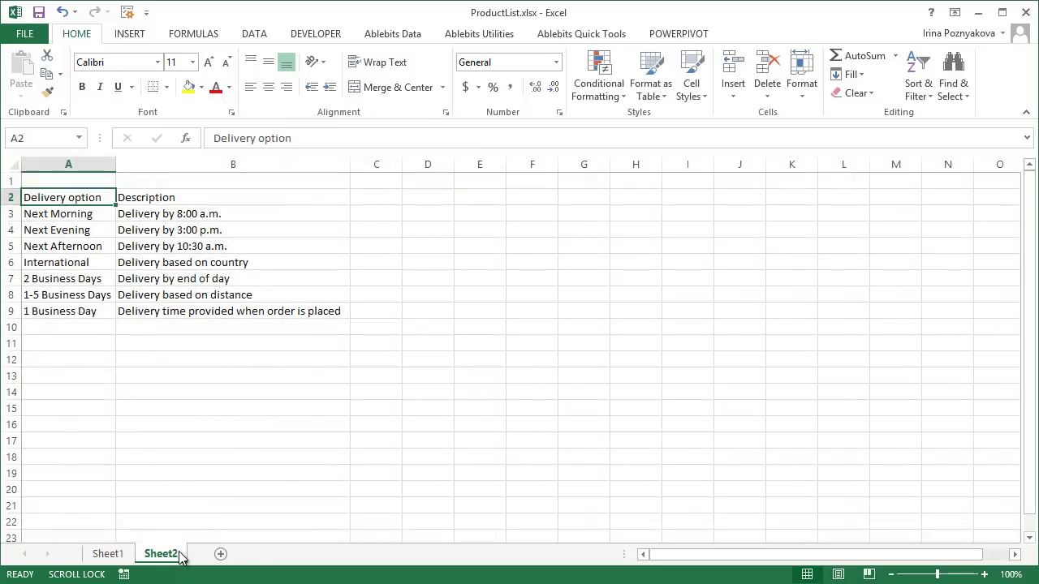
{"action": "left_click_drag", "start_coordinate": [71, 212], "coordinate": [225, 307]}
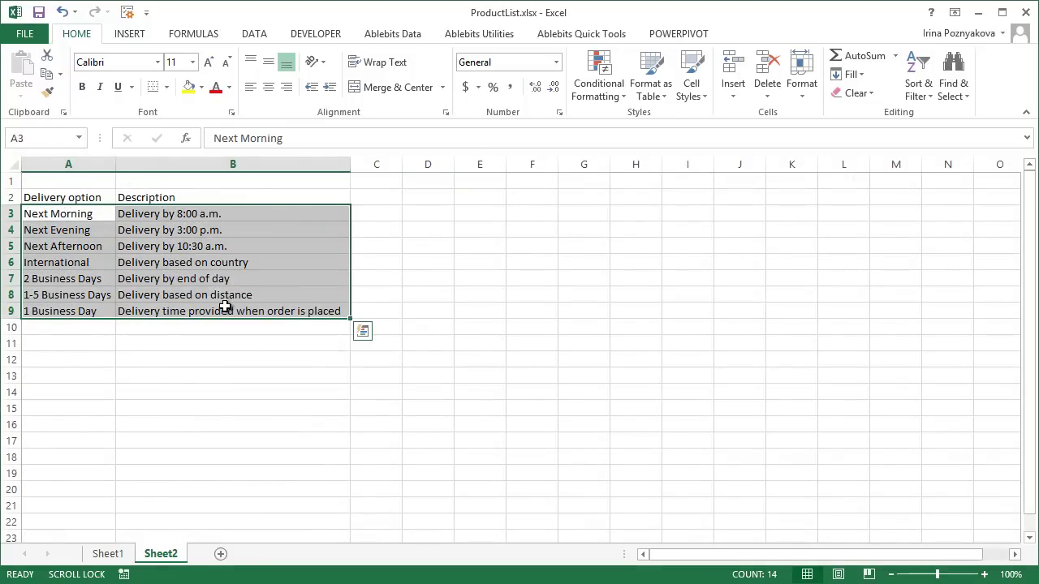
{"action": "left_click", "coordinate": [254, 34]}
{"action": "left_click", "coordinate": [365, 62]}
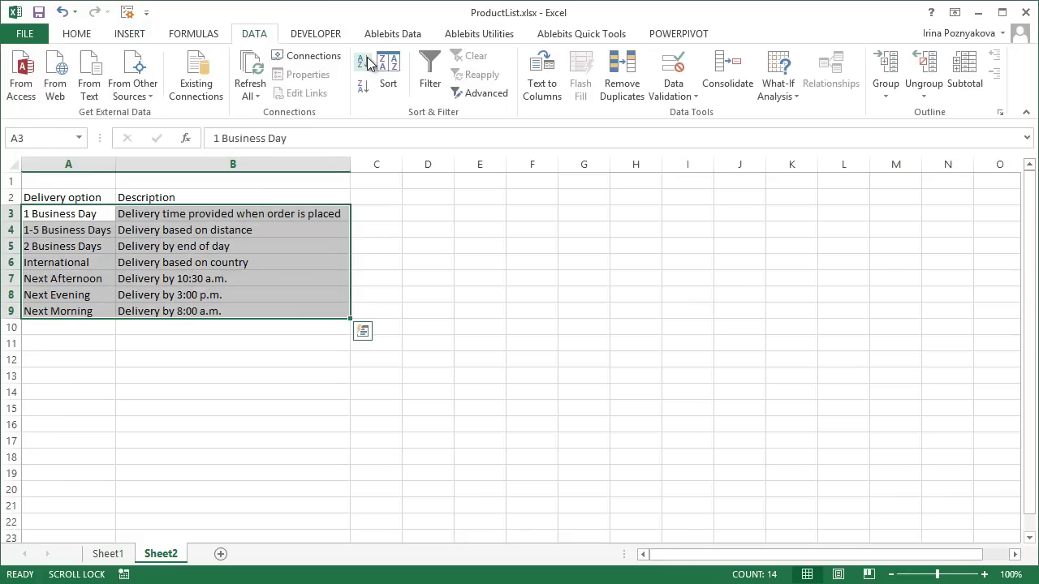
{"action": "left_click", "coordinate": [63, 215]}
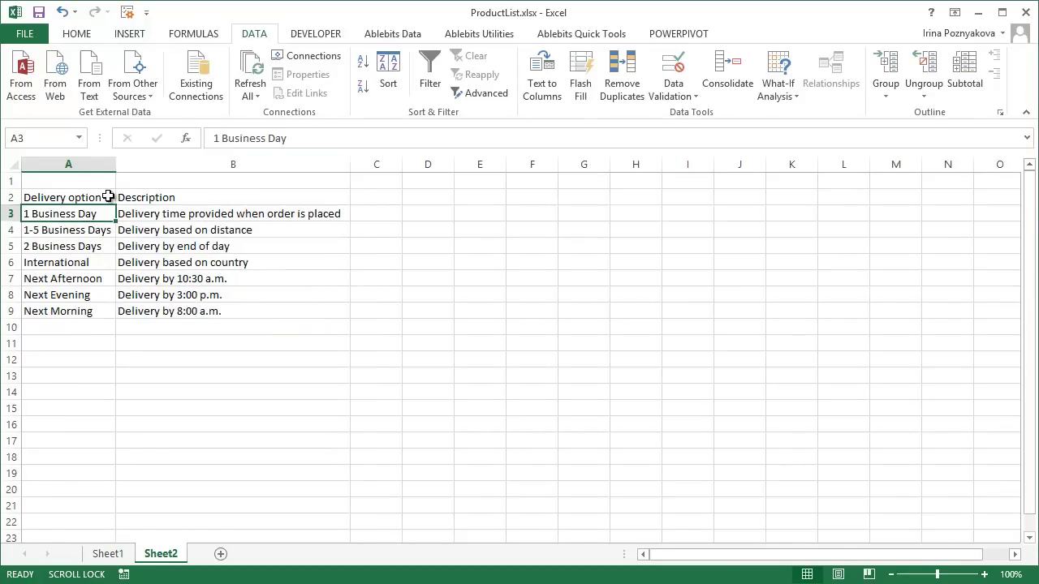
Convert the Delivery option column A2:A9 into a table with headers.
{"action": "left_click_drag", "start_coordinate": [108, 196], "coordinate": [98, 306]}
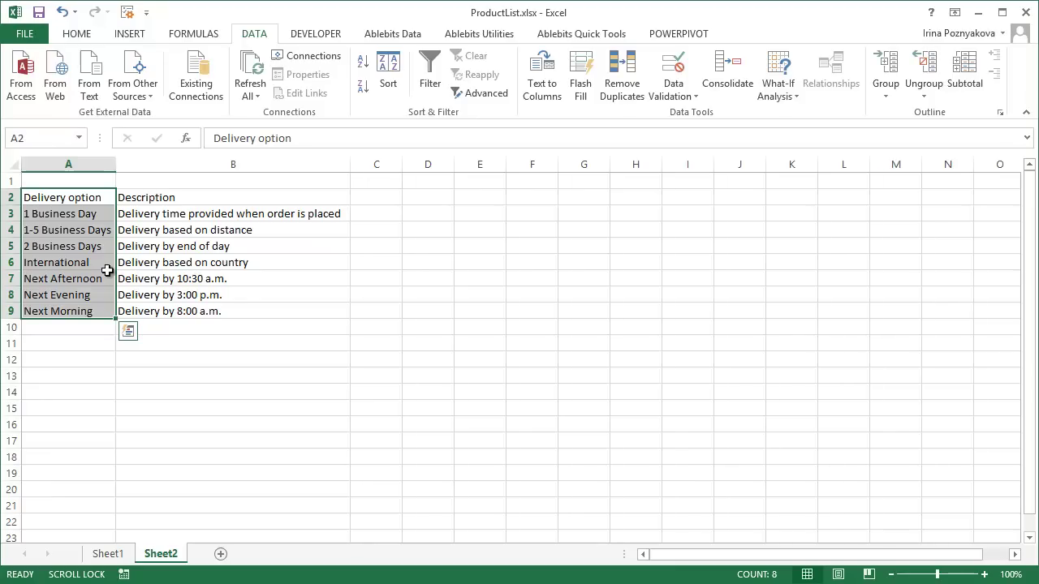
{"action": "key", "text": "ctrl+t"}
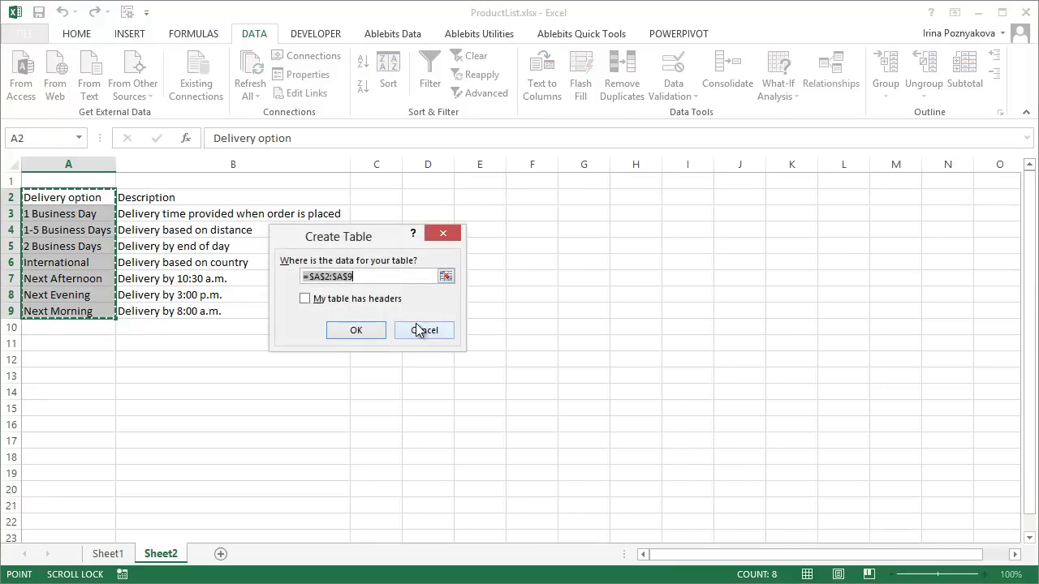
{"action": "left_click", "coordinate": [416, 328]}
{"action": "left_click", "coordinate": [134, 36]}
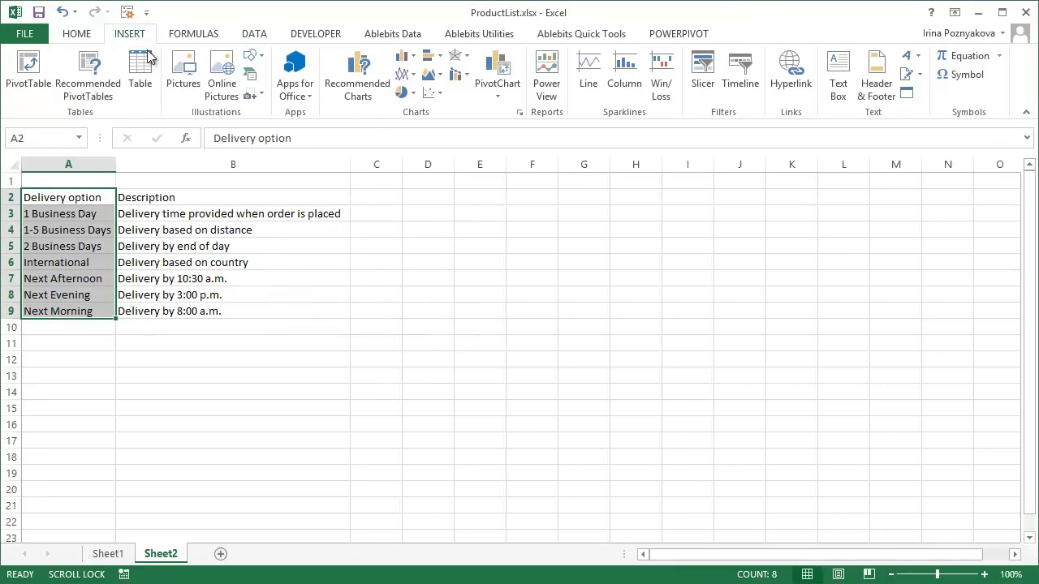
{"action": "left_click", "coordinate": [149, 61]}
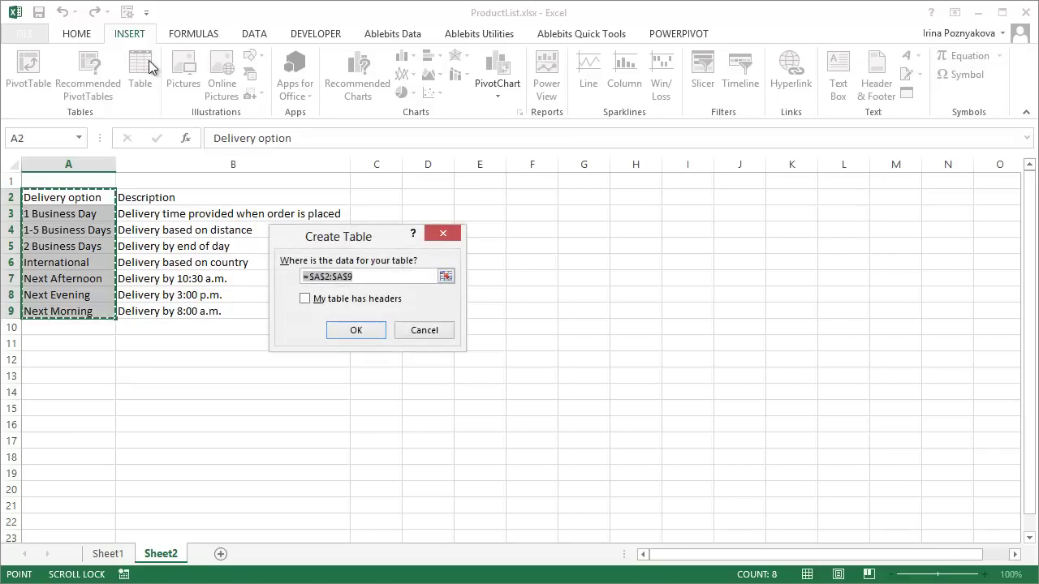
{"action": "left_click", "coordinate": [305, 299]}
{"action": "left_click", "coordinate": [379, 336]}
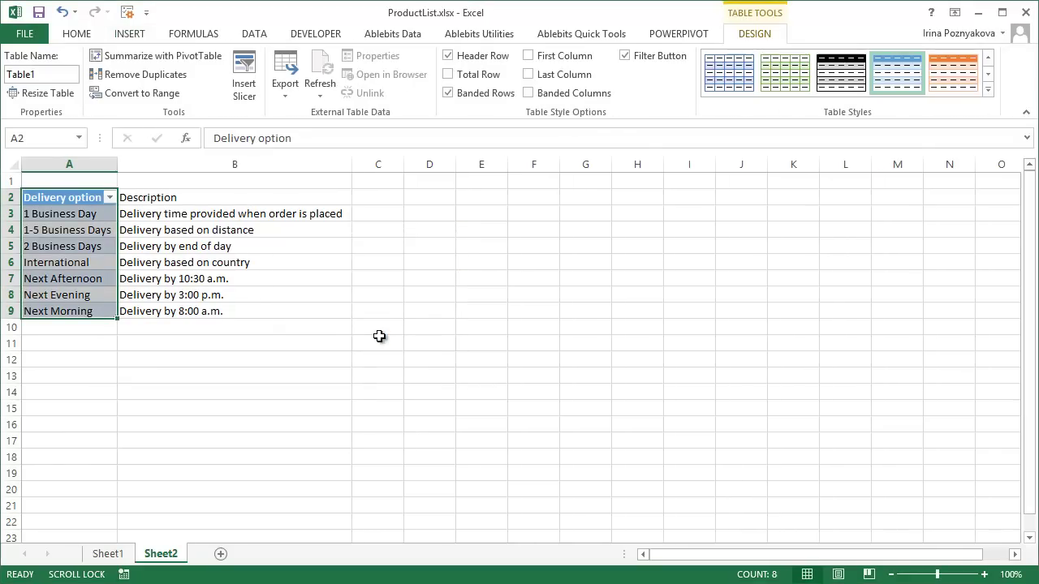
Name the delivery option entries in A3:A9, without the header, "delivery".
{"action": "left_click", "coordinate": [84, 214]}
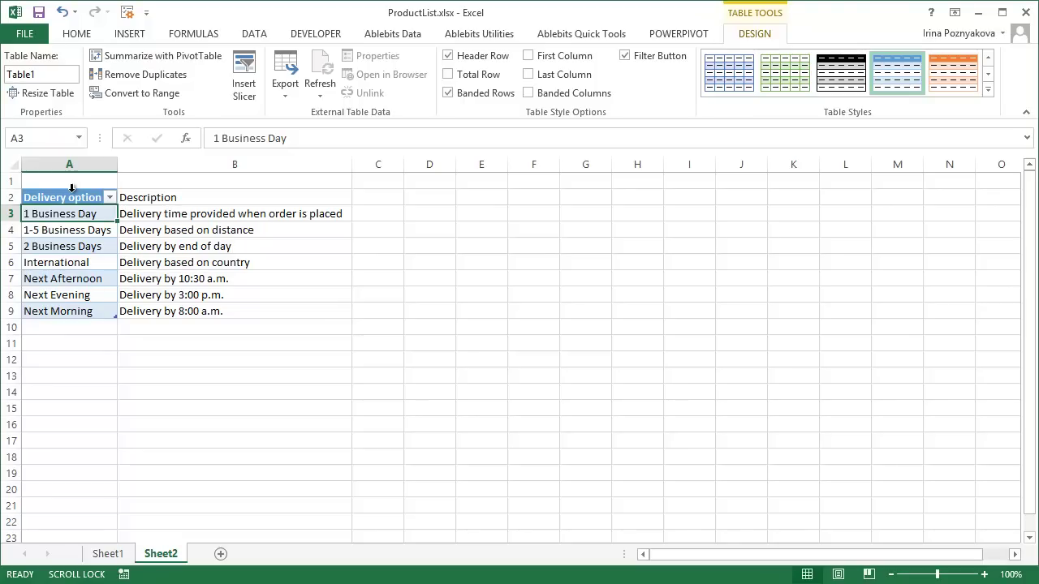
{"action": "left_click", "coordinate": [72, 187]}
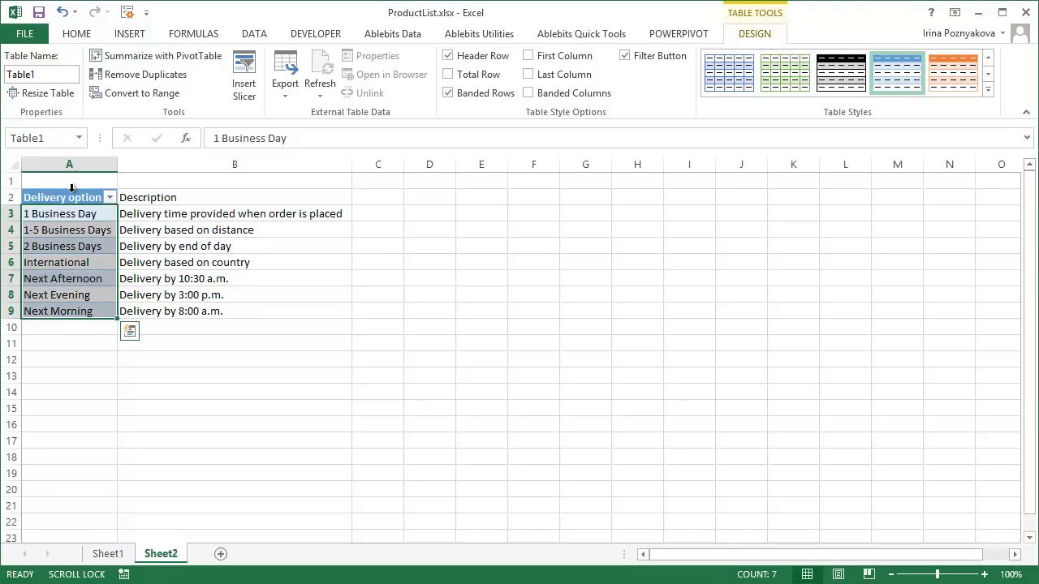
{"action": "left_click", "coordinate": [62, 138]}
{"action": "type", "text": "delivery"}
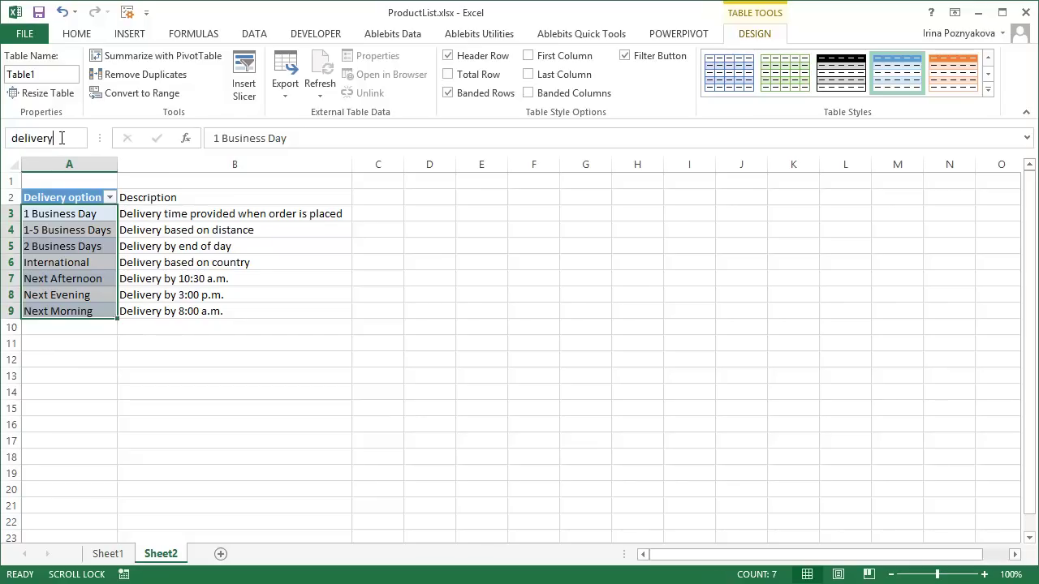
{"action": "key", "text": "Return"}
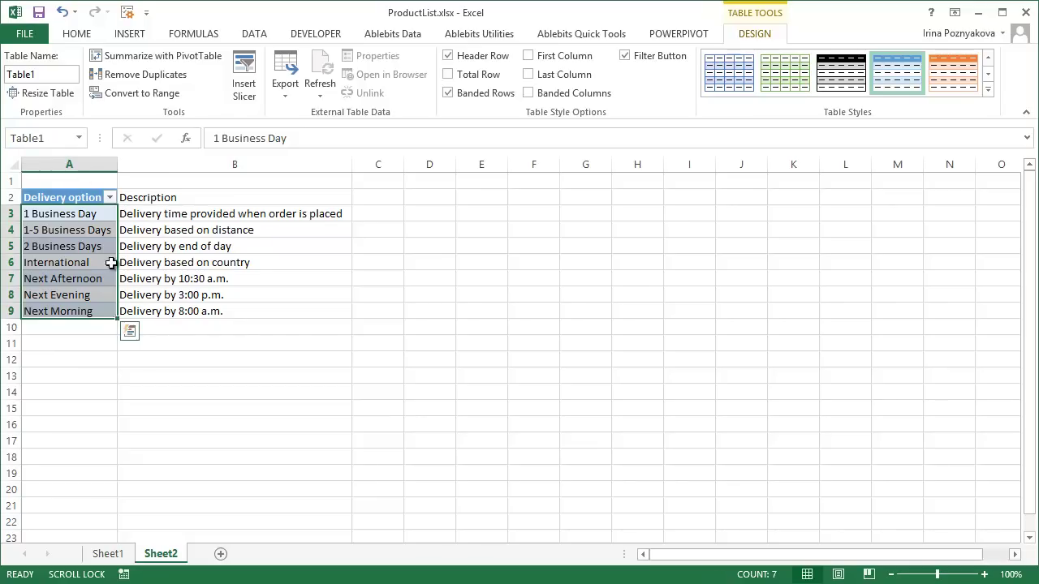
On Sheet1, start a data validation rule for Shipping option cells D2:D10 that allows a List.
{"action": "left_click", "coordinate": [121, 558]}
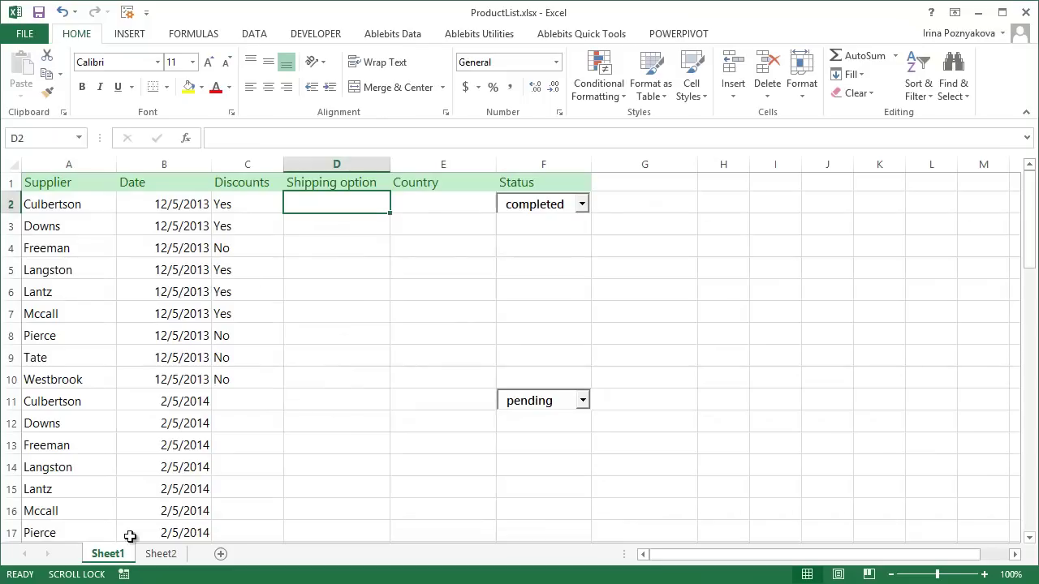
{"action": "left_click_drag", "start_coordinate": [301, 201], "coordinate": [335, 374]}
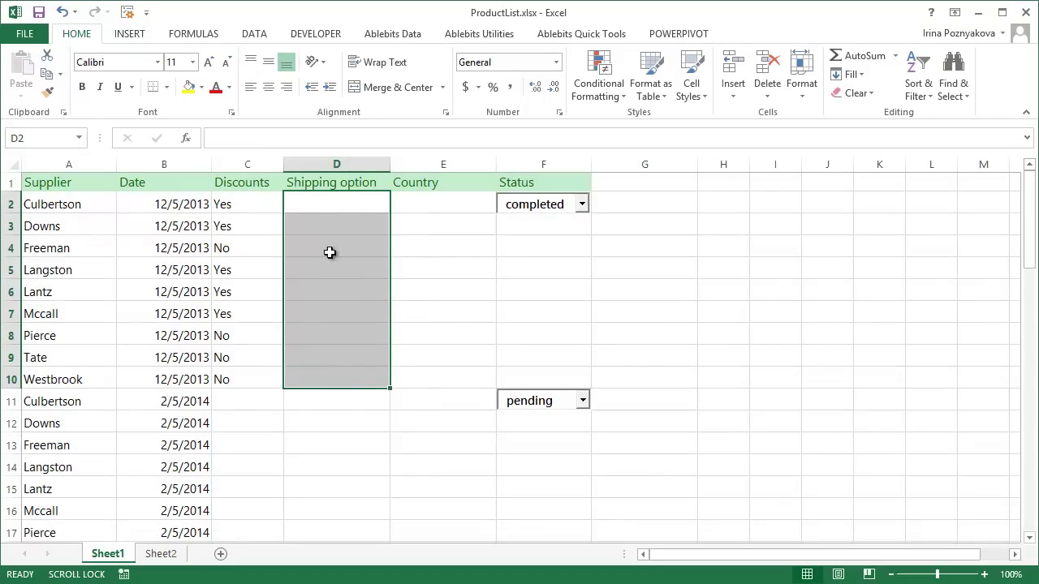
{"action": "left_click", "coordinate": [264, 36]}
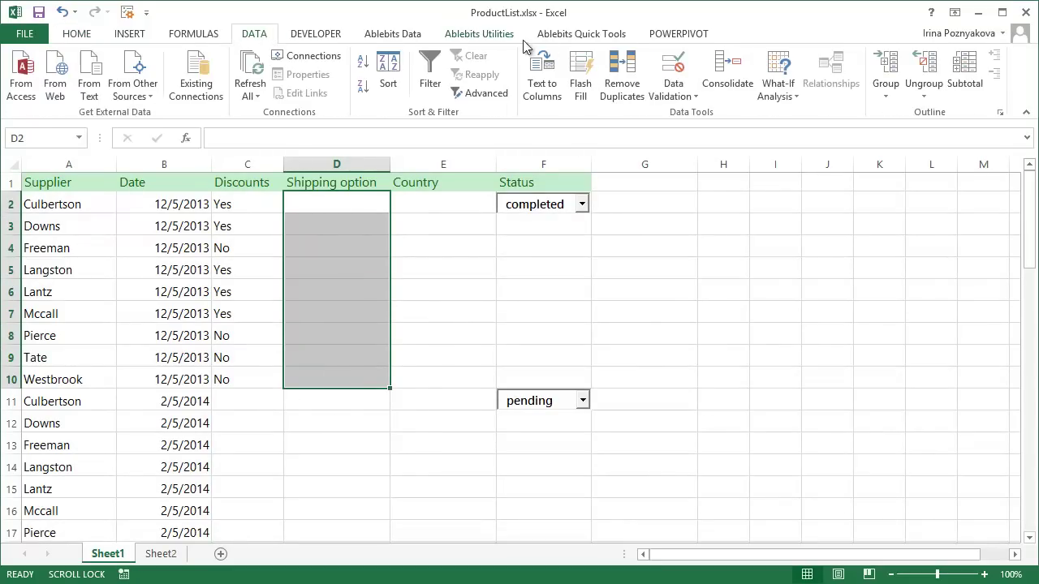
{"action": "left_click", "coordinate": [671, 70]}
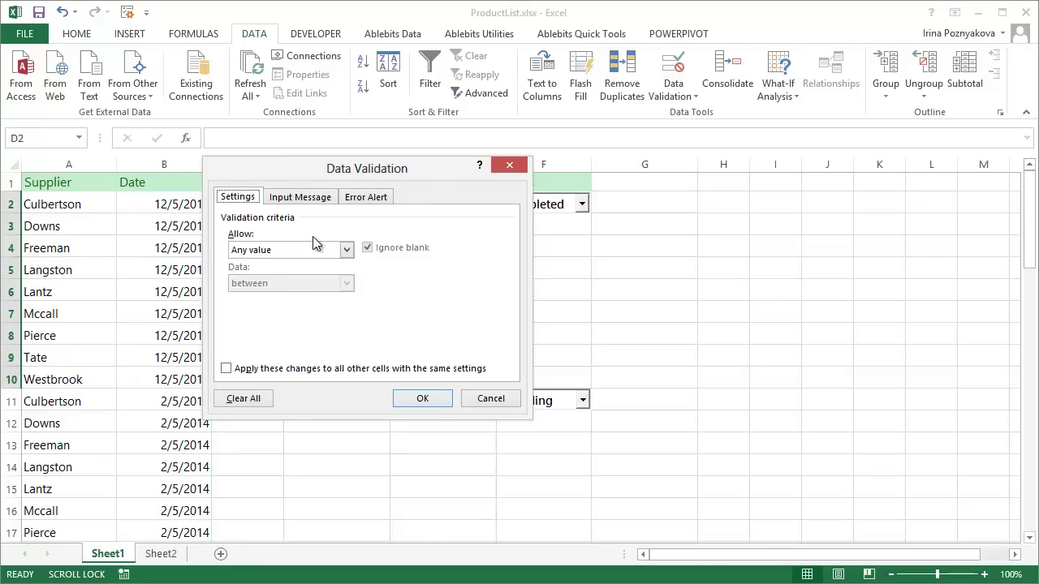
{"action": "left_click", "coordinate": [346, 250]}
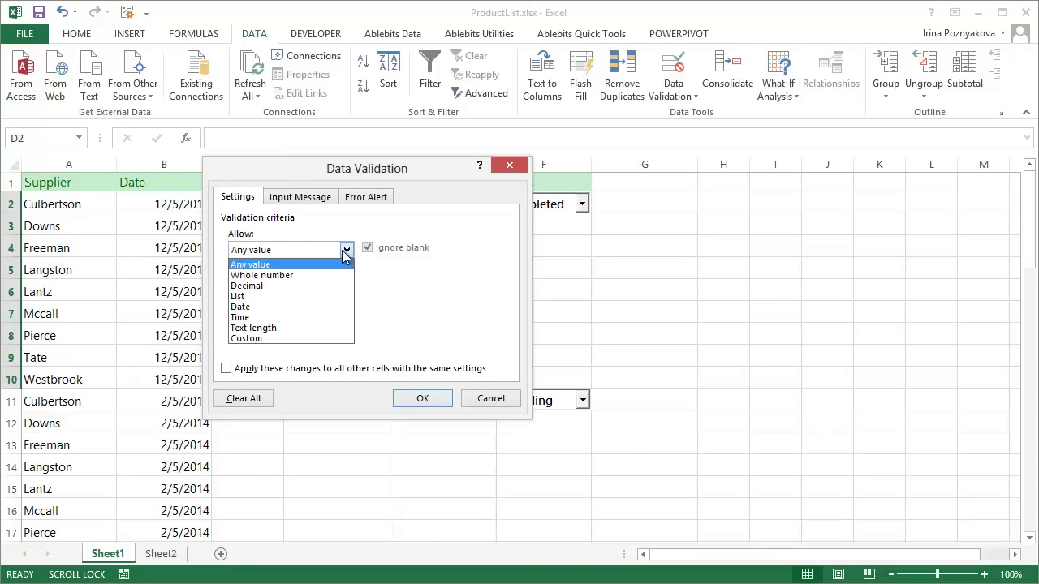
{"action": "left_click", "coordinate": [306, 295]}
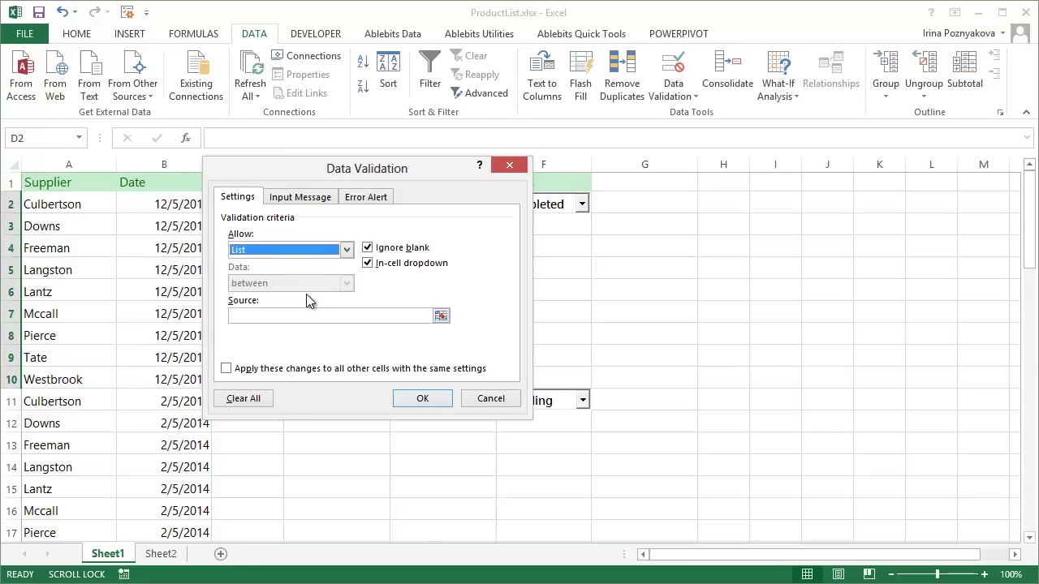
Set the validation list's source to the delivery options in Sheet2 cells A3:A9.
{"action": "left_click", "coordinate": [379, 315]}
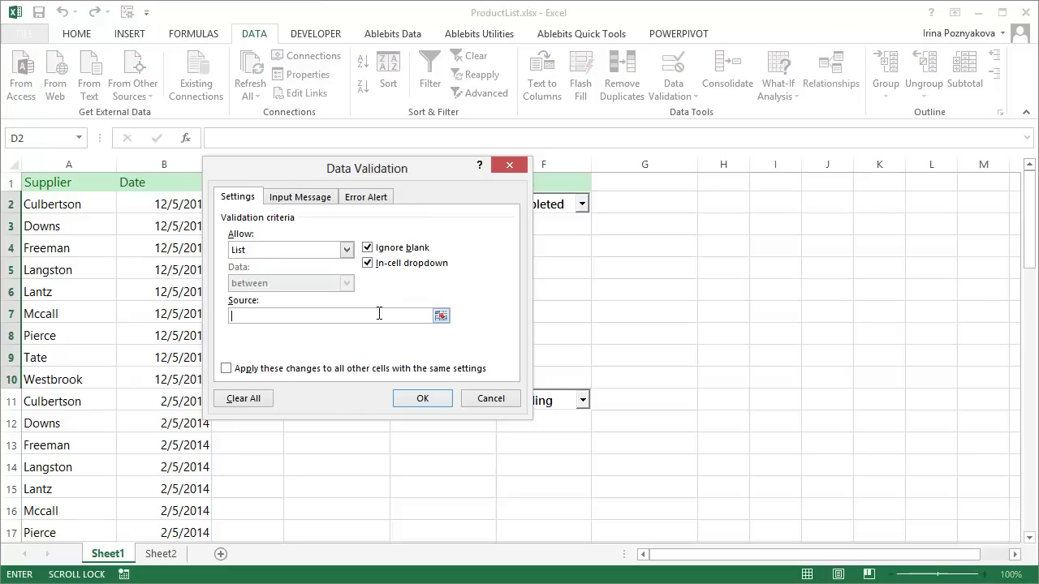
{"action": "left_click", "coordinate": [442, 315]}
{"action": "left_click", "coordinate": [160, 553]}
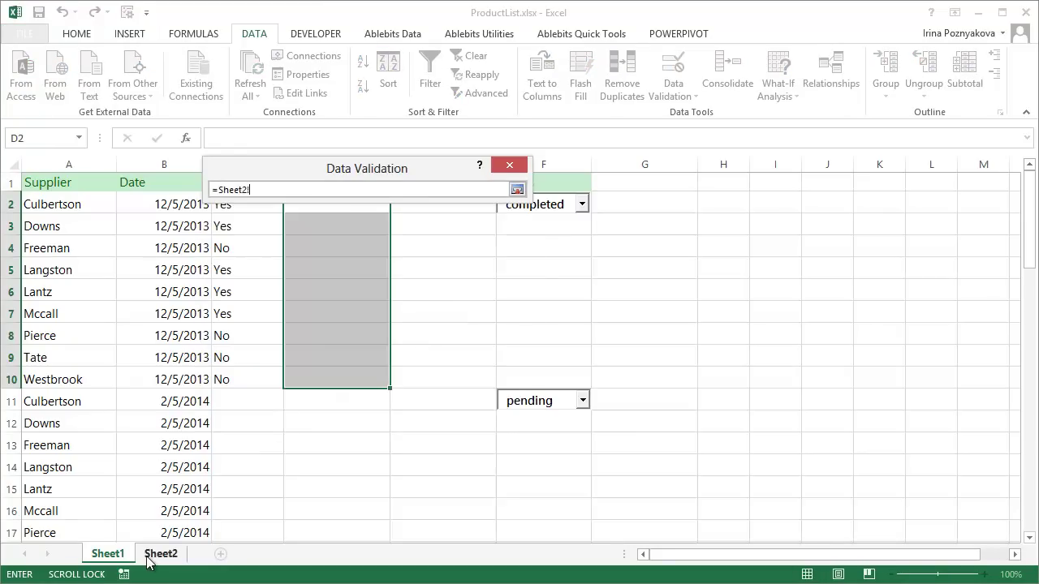
{"action": "left_click_drag", "start_coordinate": [81, 310], "coordinate": [98, 213]}
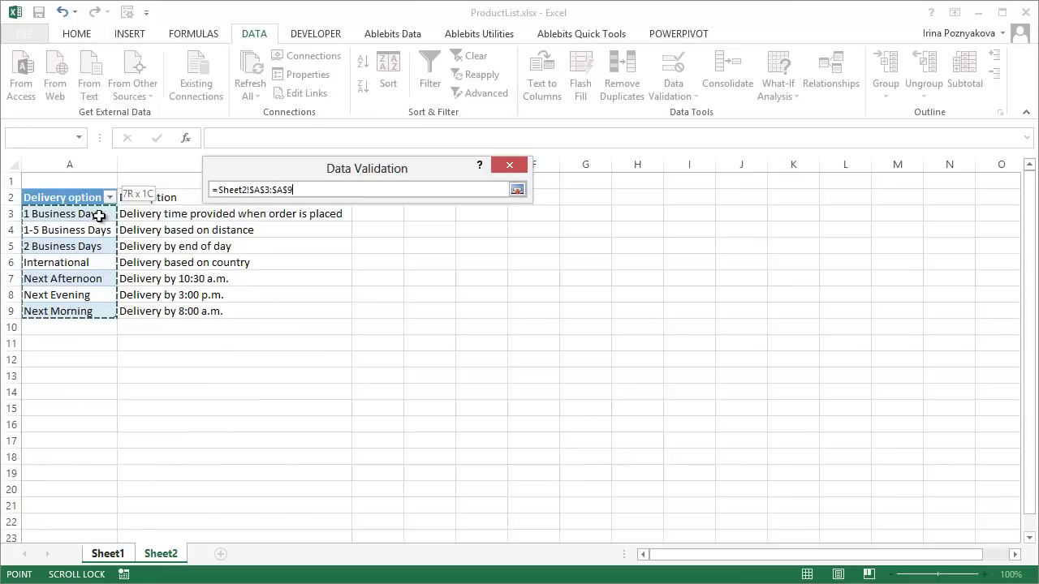
{"action": "left_click", "coordinate": [517, 189]}
Replace the validation source range with the placeholder name reference =listname.
{"action": "left_click_drag", "start_coordinate": [355, 316], "coordinate": [207, 315]}
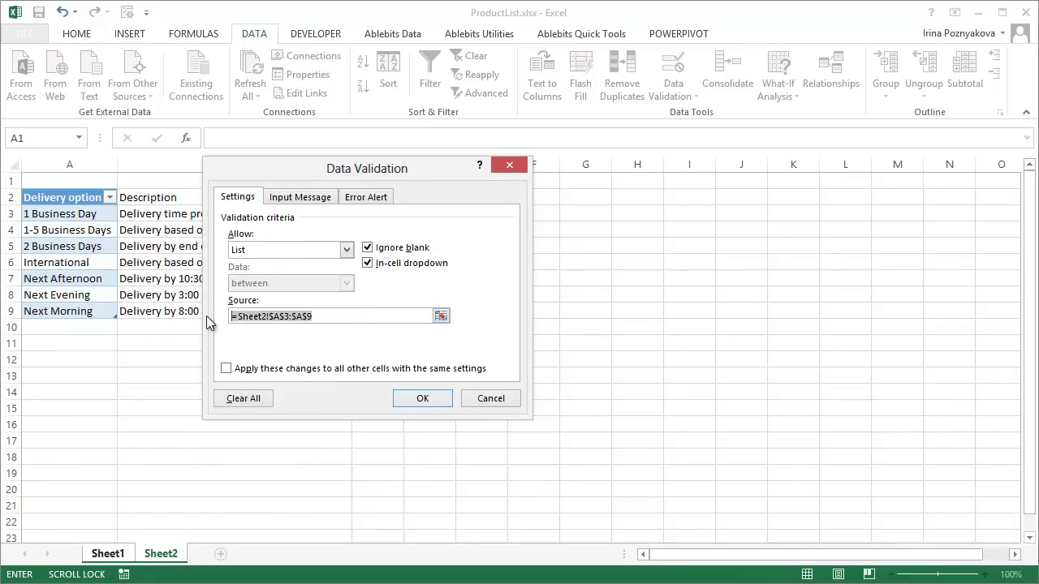
{"action": "key", "text": "BackSpace"}
{"action": "type", "text": "listname"}
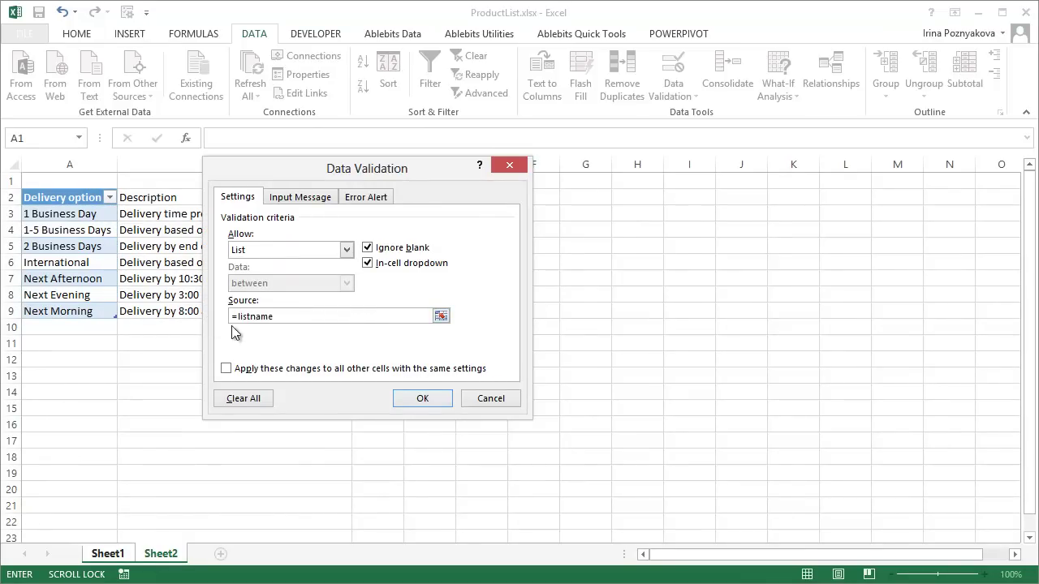
Clear the validation source and insert the named range "delivery" from the list of defined names.
{"action": "left_click_drag", "start_coordinate": [292, 317], "coordinate": [172, 315]}
{"action": "key", "text": "BackSpace"}
{"action": "key", "text": "F3"}
{"action": "left_click", "coordinate": [292, 274]}
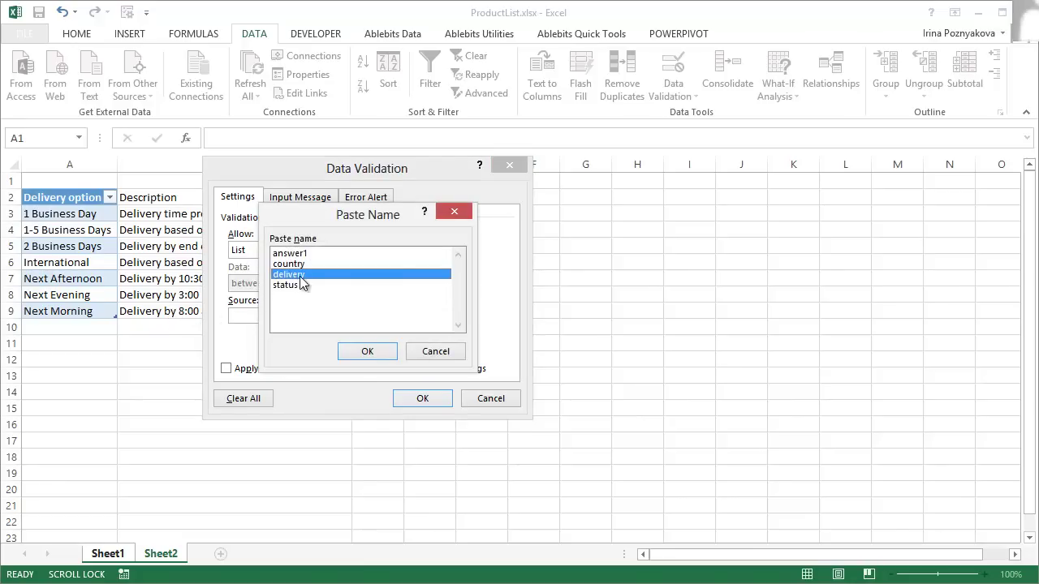
{"action": "left_click", "coordinate": [366, 351]}
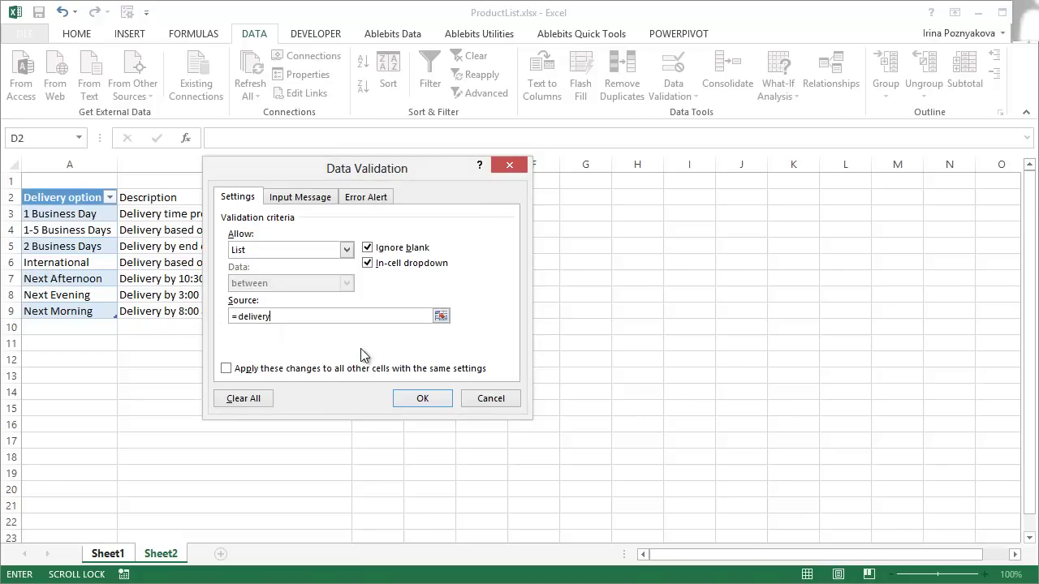
Enable the validation input message titled "Choose delivery option" with the text "Please select one of applicable options".
{"action": "left_click", "coordinate": [308, 203]}
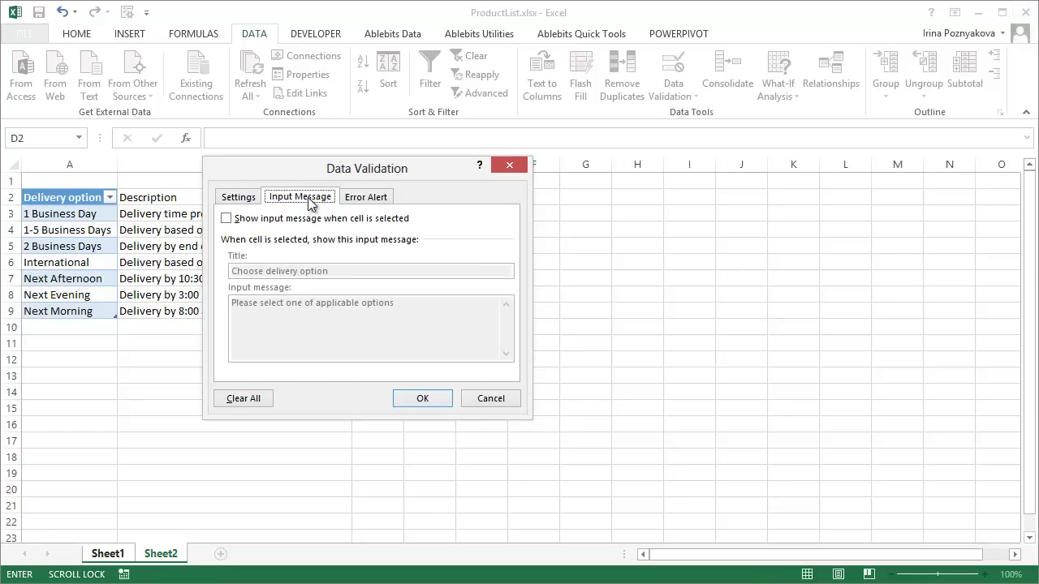
{"action": "left_click", "coordinate": [227, 220]}
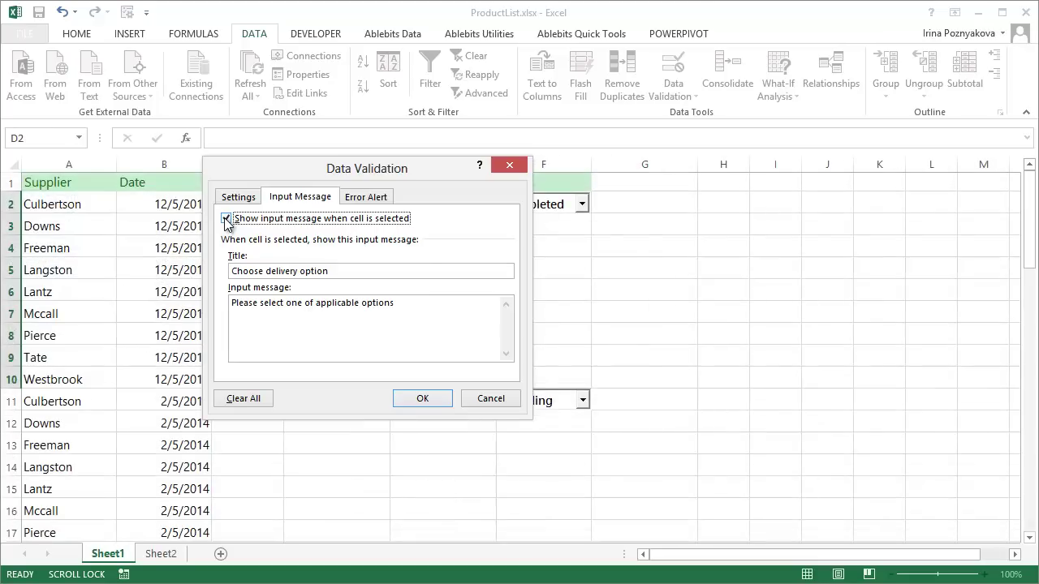
{"action": "left_click", "coordinate": [359, 269]}
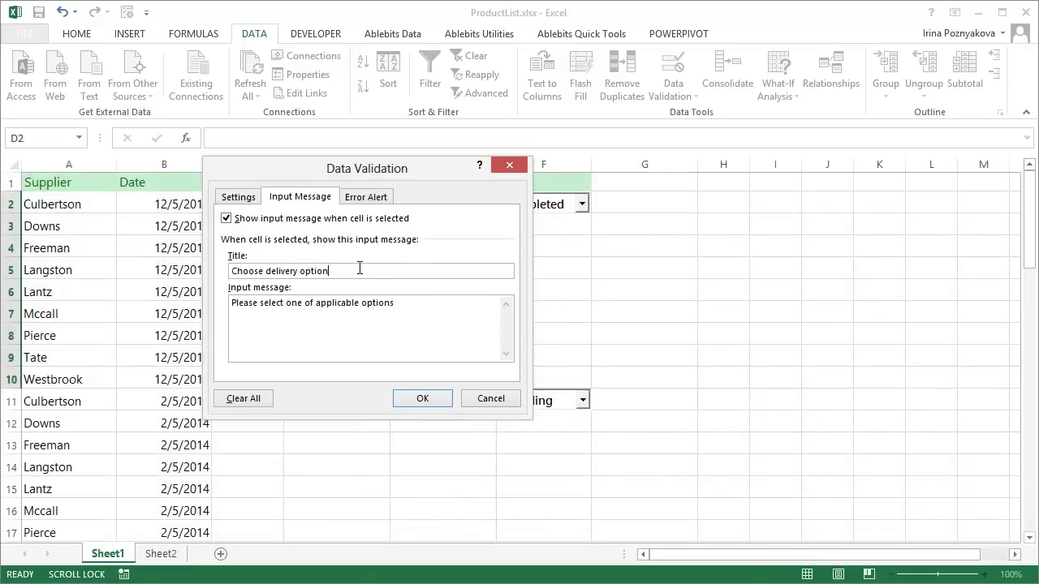
Enable the Stop-style error alert titled "Choose delivery option" for invalid entries and apply the validation rule.
{"action": "left_click", "coordinate": [362, 198]}
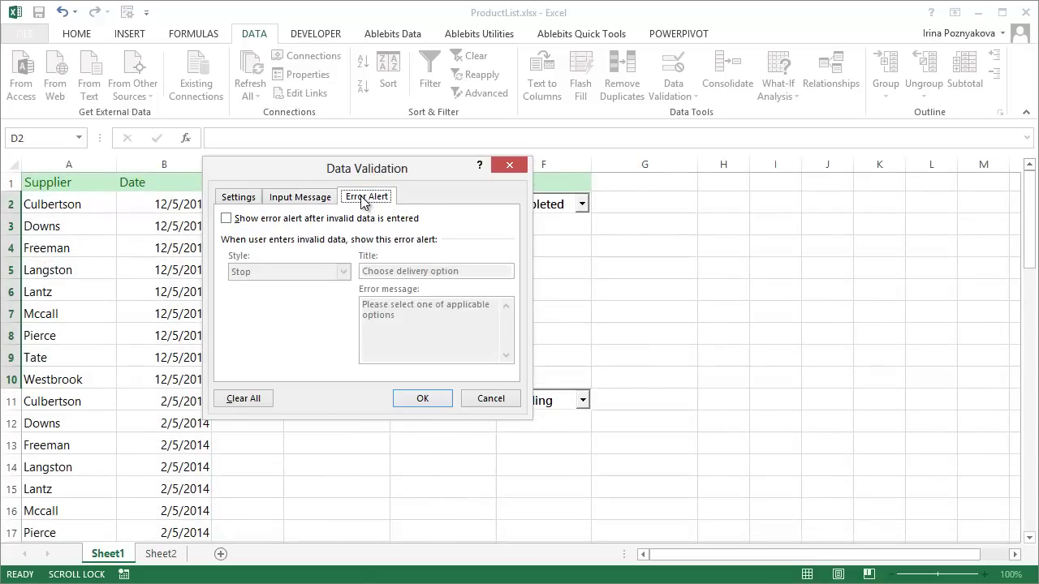
{"action": "left_click", "coordinate": [232, 220]}
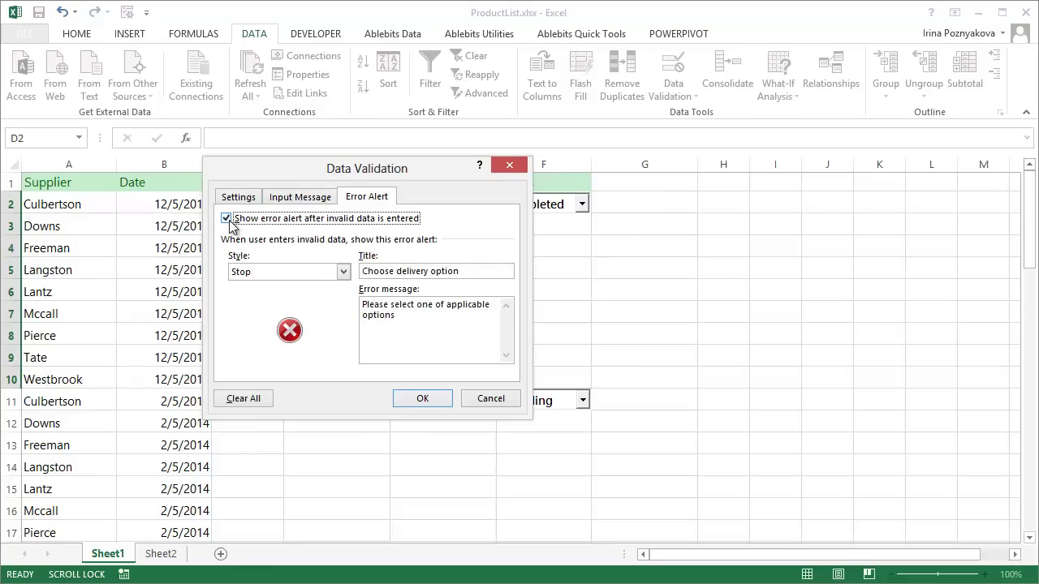
{"action": "left_click", "coordinate": [468, 271]}
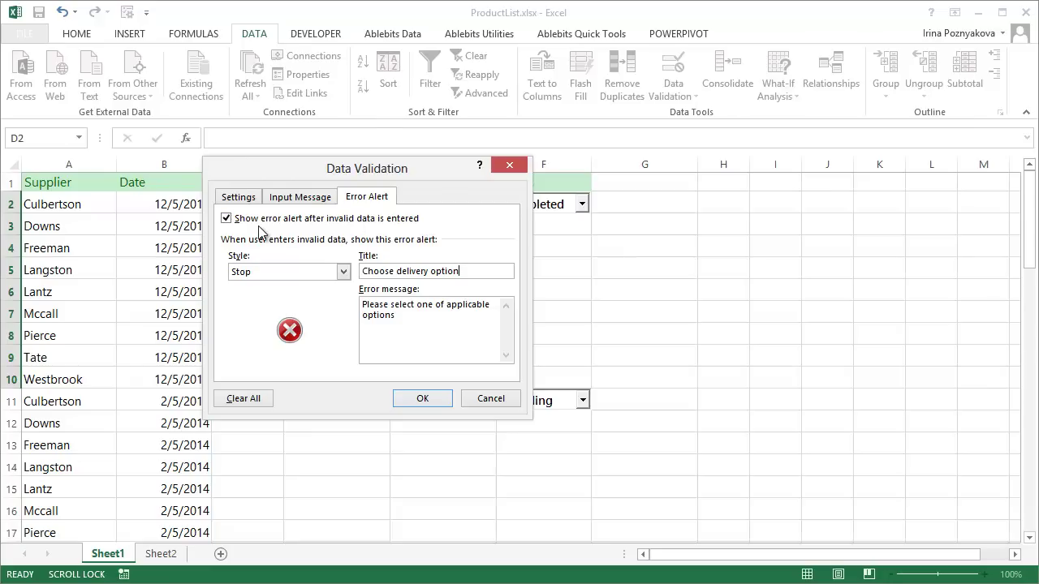
{"action": "left_click", "coordinate": [239, 197]}
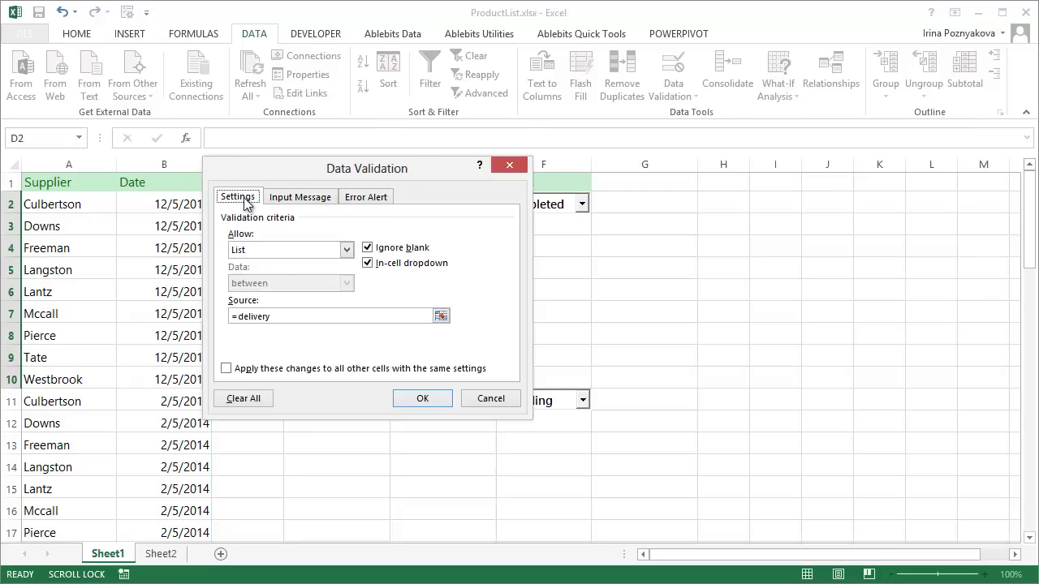
{"action": "left_click", "coordinate": [441, 403]}
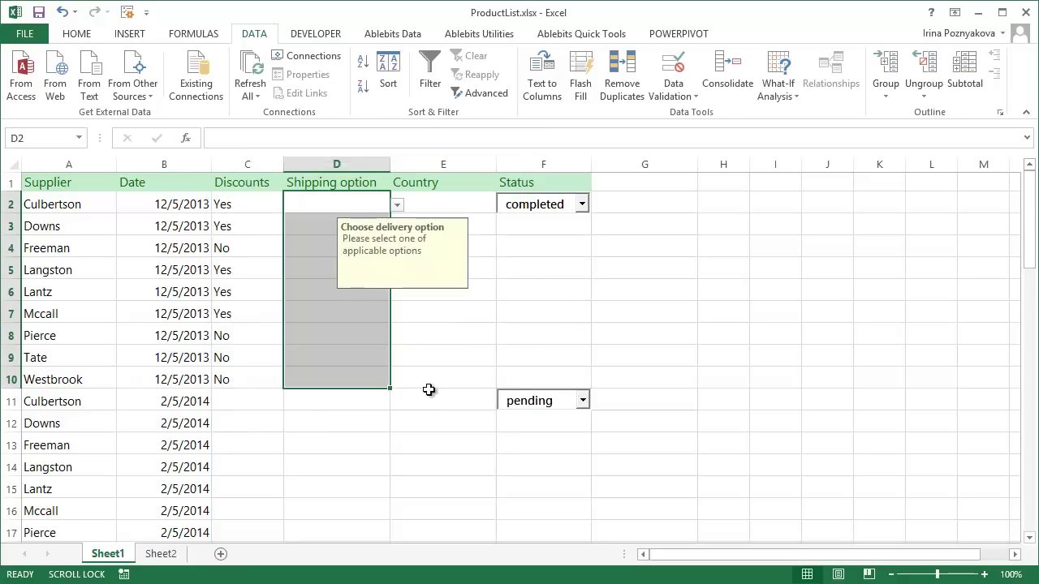
Choose International from the Shipping option drop-down list in cell D2.
{"action": "left_click", "coordinate": [363, 196]}
{"action": "left_click", "coordinate": [397, 205]}
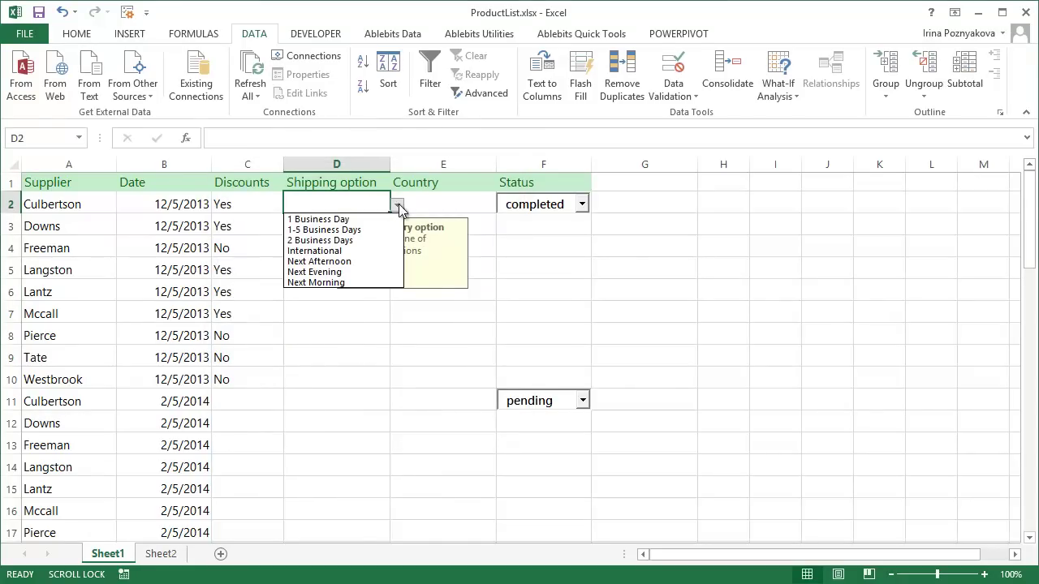
{"action": "left_click", "coordinate": [364, 250]}
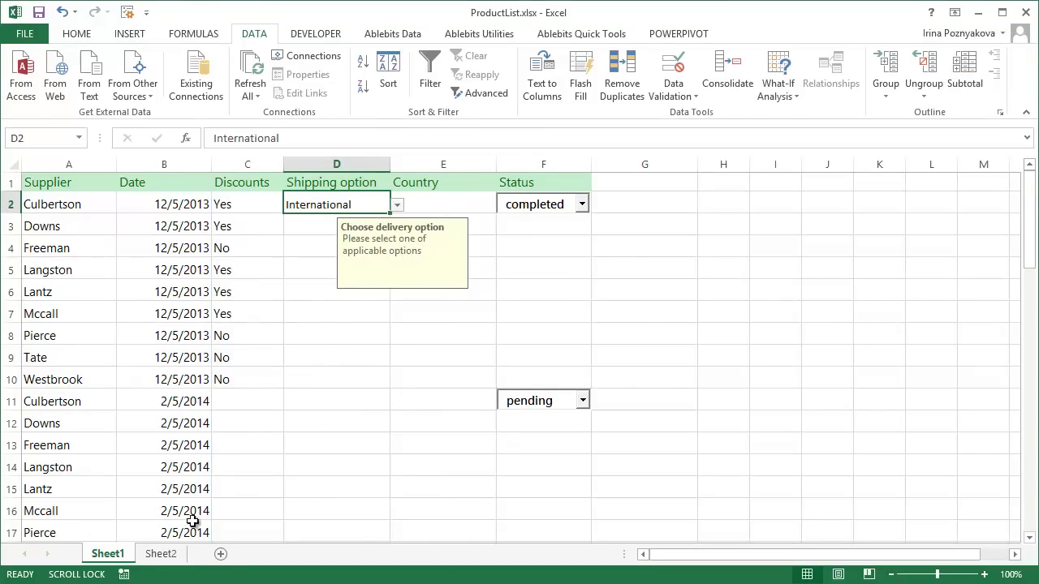
On Sheet2, change the first delivery option in cell A3 to "One Day".
{"action": "left_click", "coordinate": [162, 556]}
{"action": "left_click", "coordinate": [69, 213]}
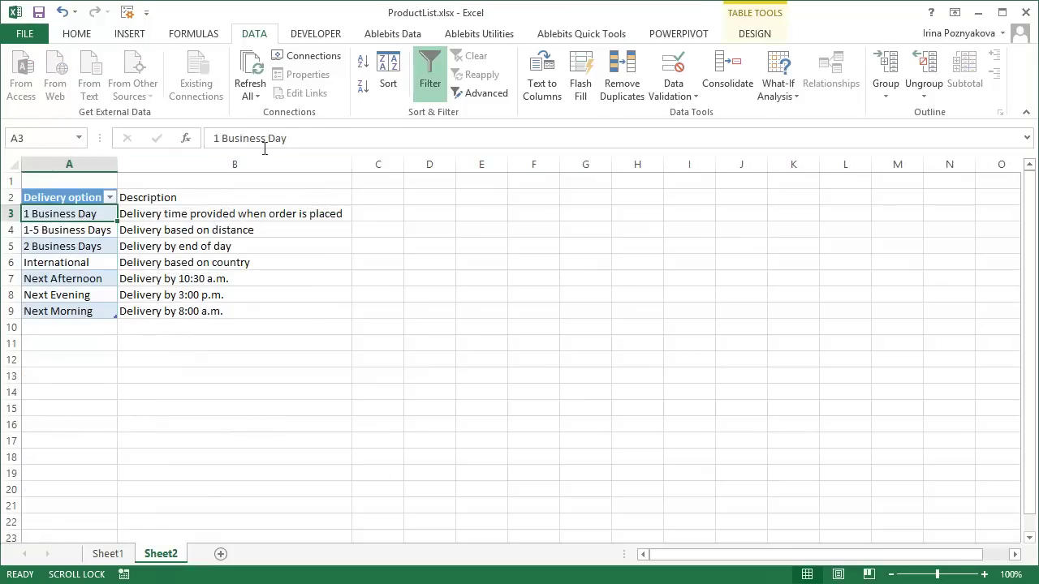
{"action": "left_click_drag", "start_coordinate": [266, 139], "coordinate": [214, 139]}
{"action": "type", "text": "One"}
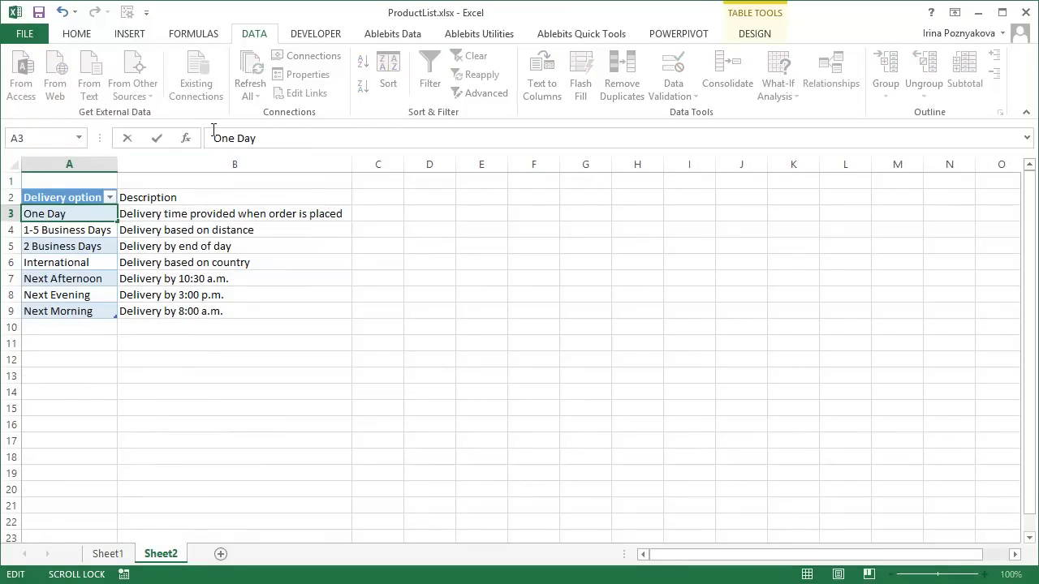
On Sheet1, choose One Day as the shipping option in D2 and copy the cell down through D14.
{"action": "left_click", "coordinate": [114, 553]}
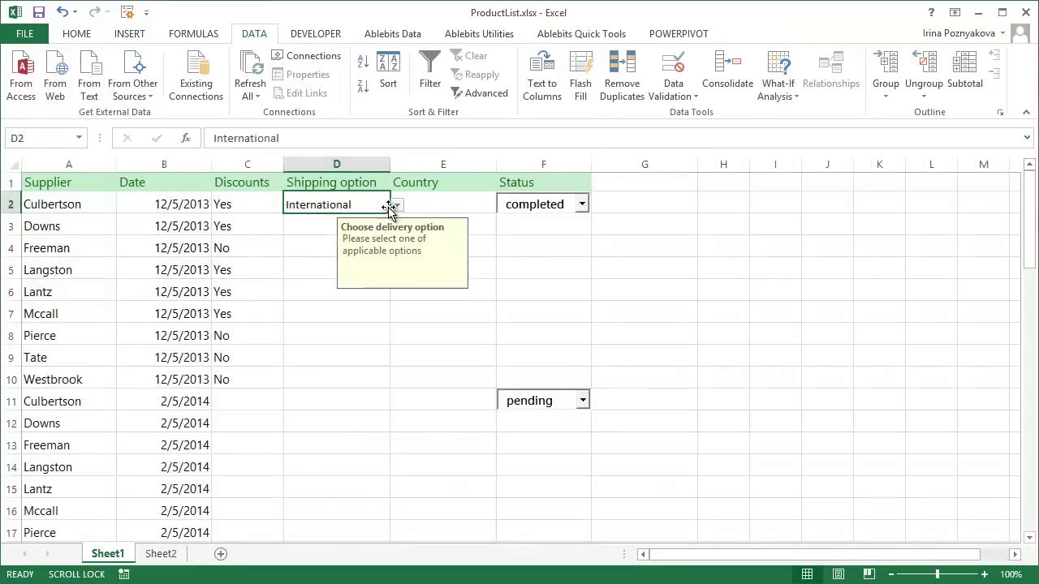
{"action": "left_click", "coordinate": [392, 206]}
{"action": "left_click", "coordinate": [391, 218]}
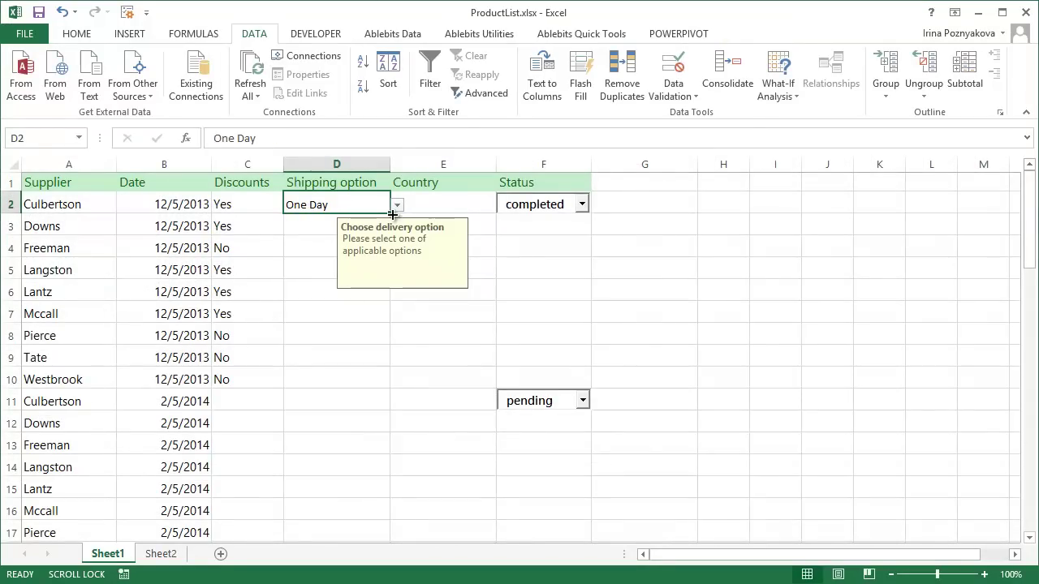
{"action": "left_click_drag", "start_coordinate": [390, 212], "coordinate": [393, 468]}
Choose International from the Shipping option drop-down list in cell D13.
{"action": "left_click", "coordinate": [367, 445]}
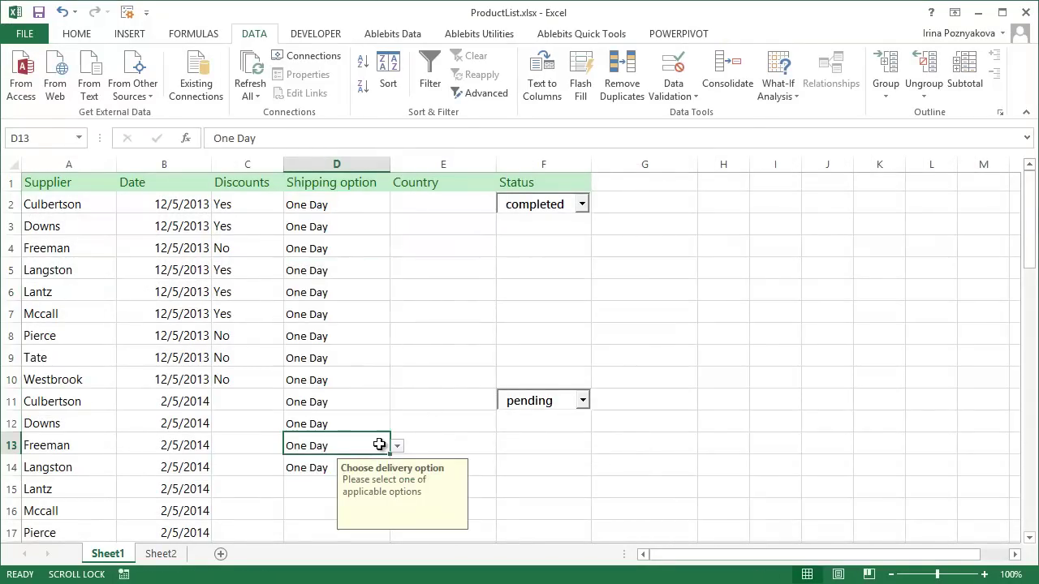
{"action": "left_click", "coordinate": [397, 445]}
{"action": "left_click", "coordinate": [357, 492]}
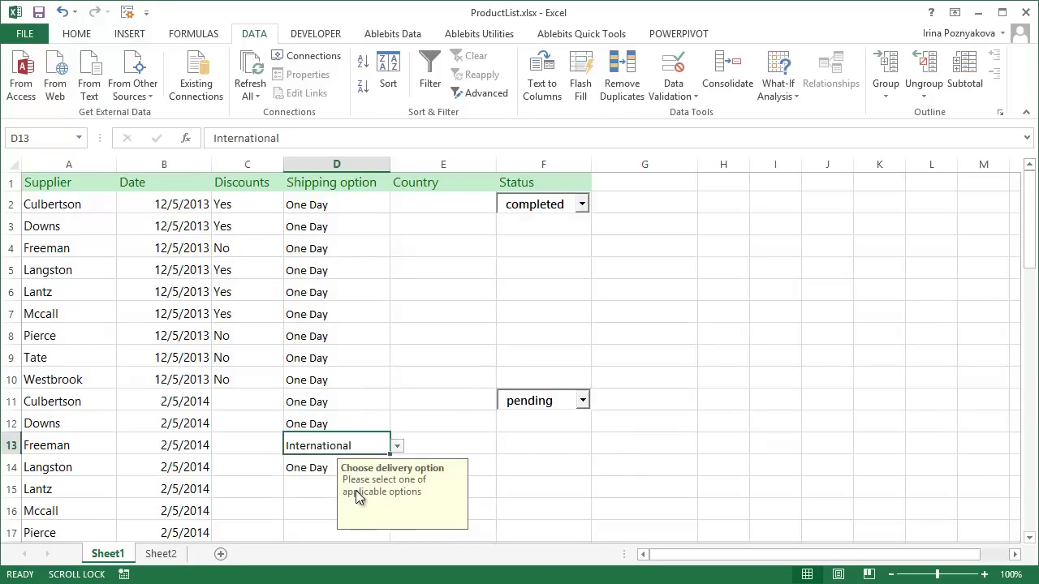
Test the row 2 Status combo box by entering "active" and choosing "completed" from its list.
{"action": "left_click", "coordinate": [582, 206]}
{"action": "left_click", "coordinate": [580, 204]}
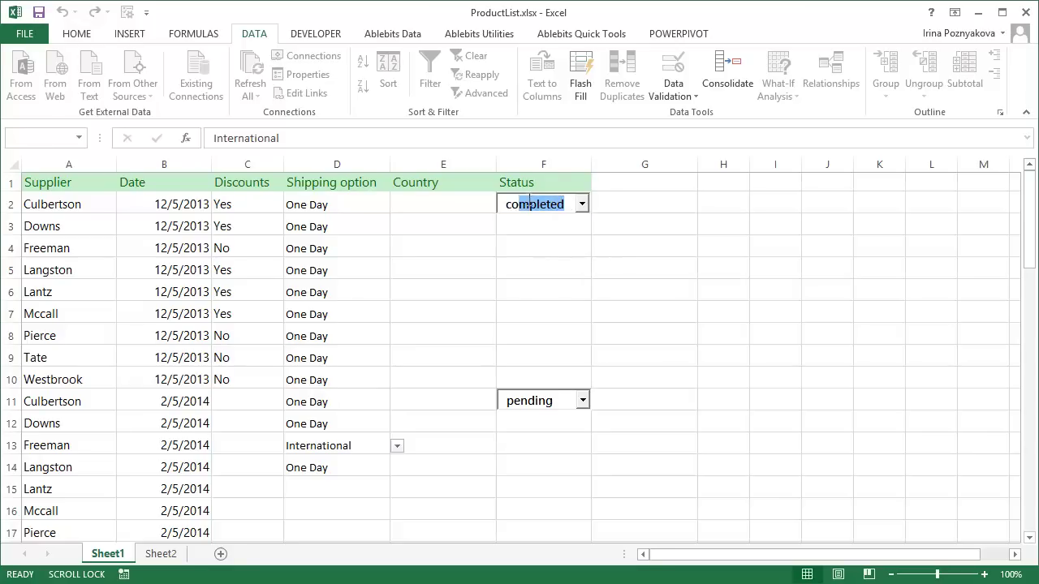
{"action": "type", "text": "active"}
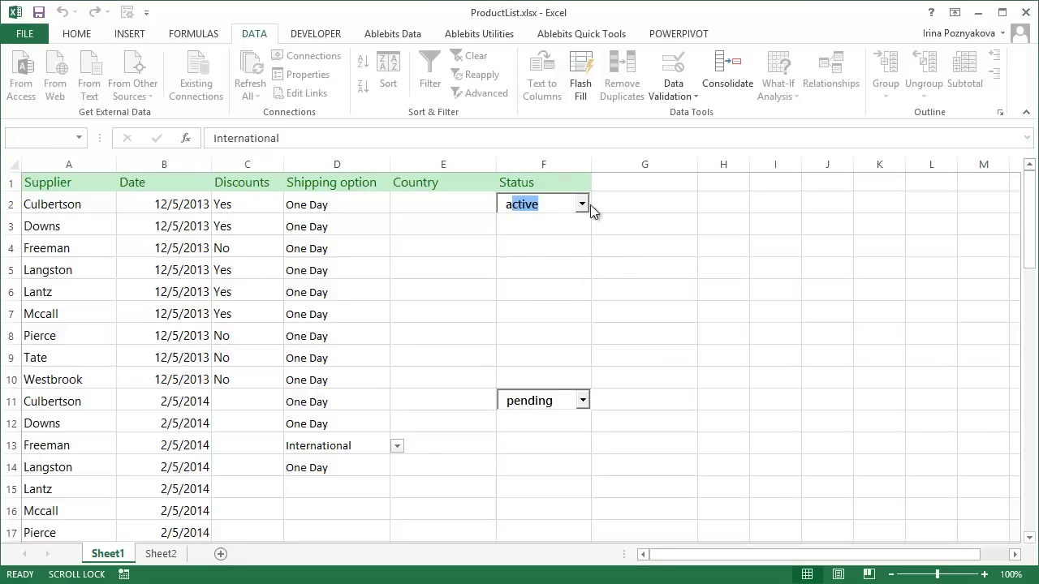
{"action": "left_click", "coordinate": [583, 204]}
{"action": "left_click", "coordinate": [572, 251]}
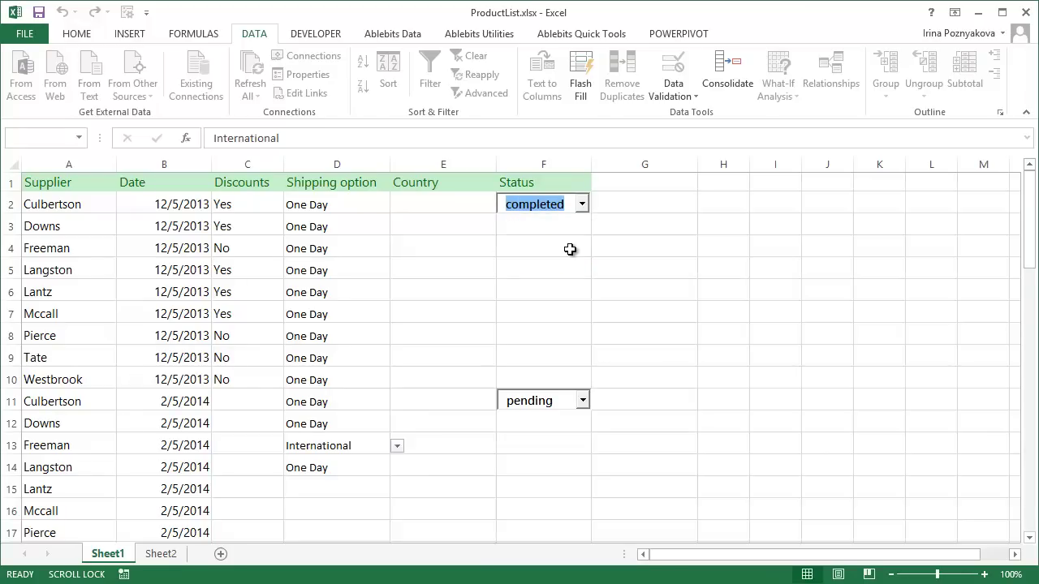
Check in the ribbon customization options that the Developer main tab is enabled.
{"action": "left_click", "coordinate": [478, 204]}
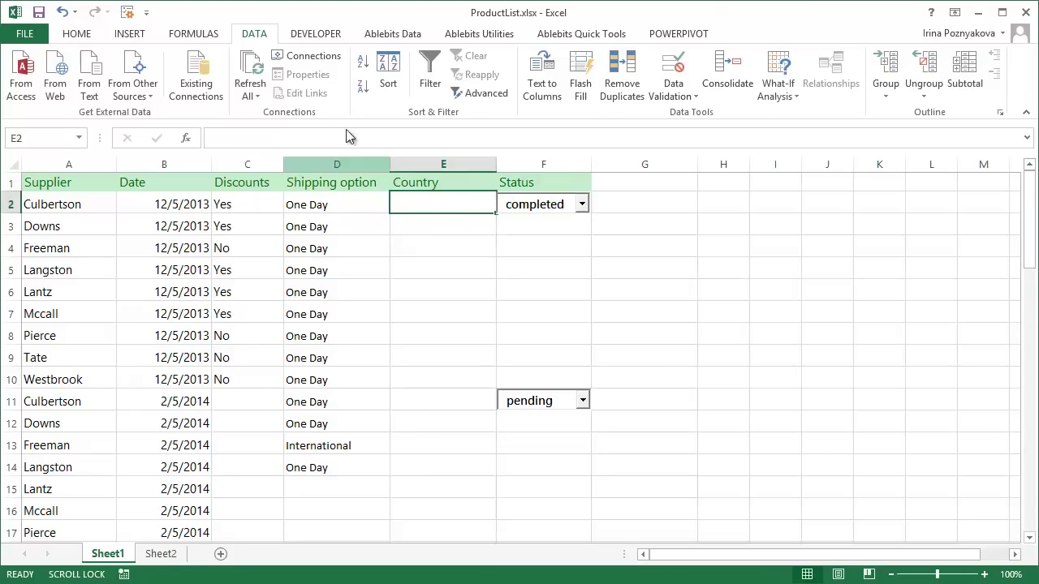
{"action": "left_click", "coordinate": [309, 38]}
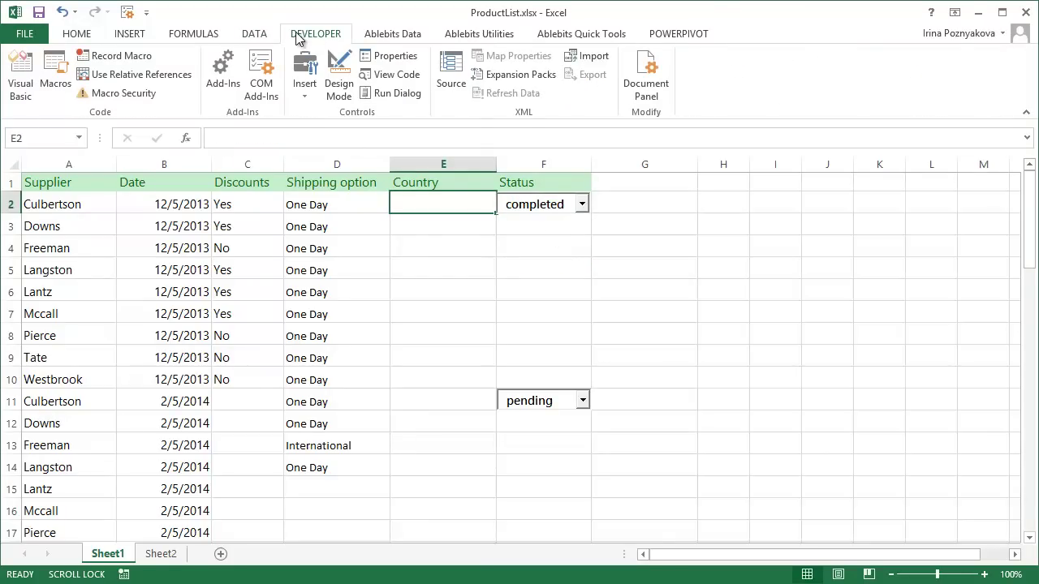
{"action": "left_click", "coordinate": [31, 33]}
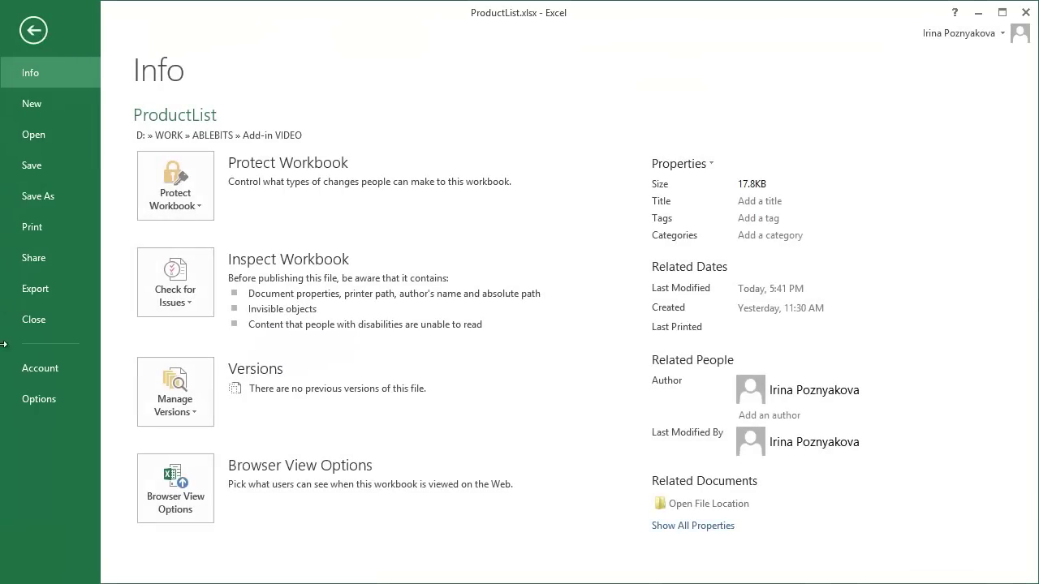
{"action": "left_click", "coordinate": [31, 398]}
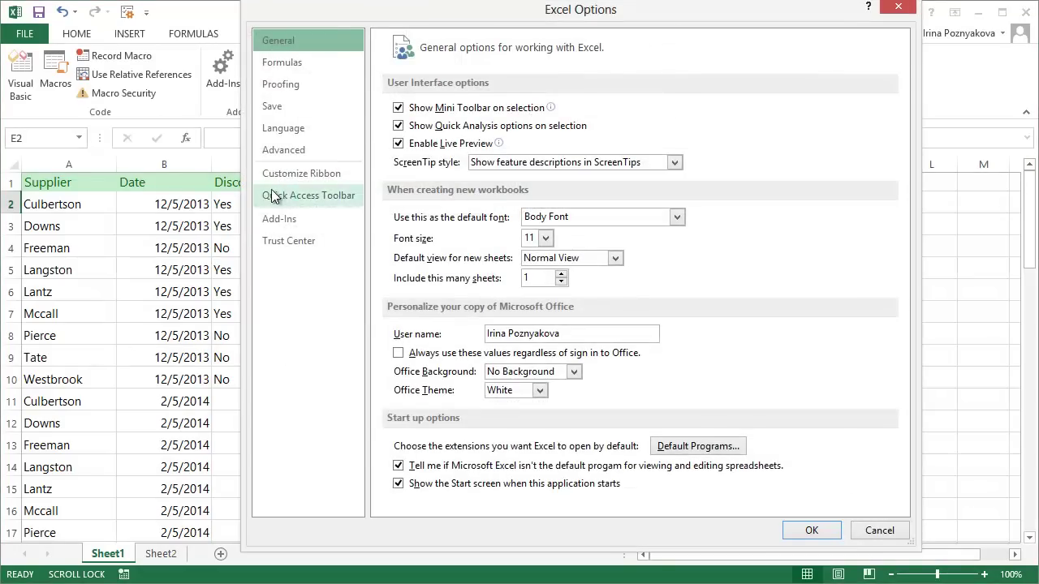
{"action": "left_click", "coordinate": [287, 177]}
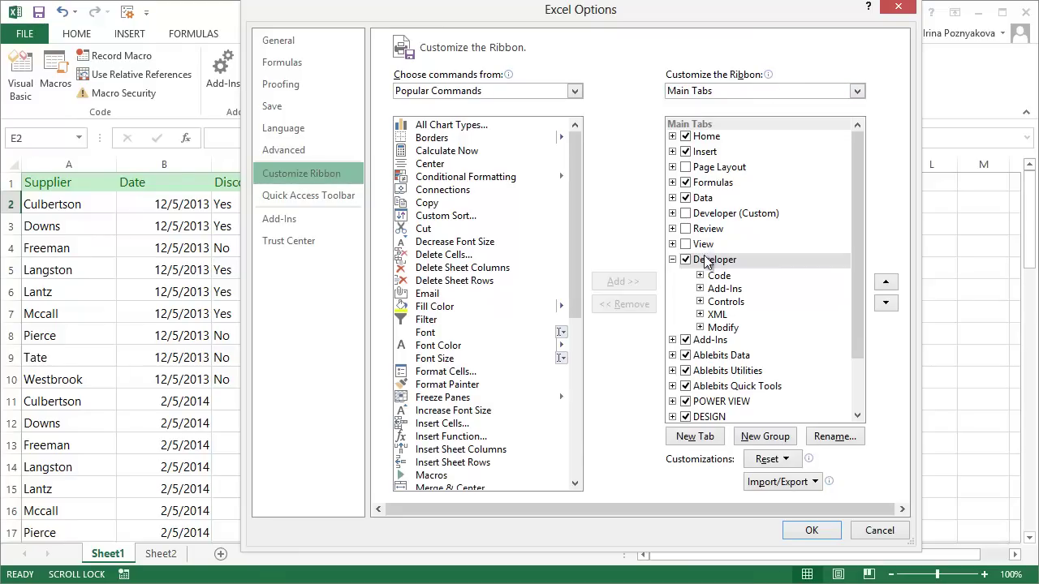
{"action": "left_click", "coordinate": [810, 529]}
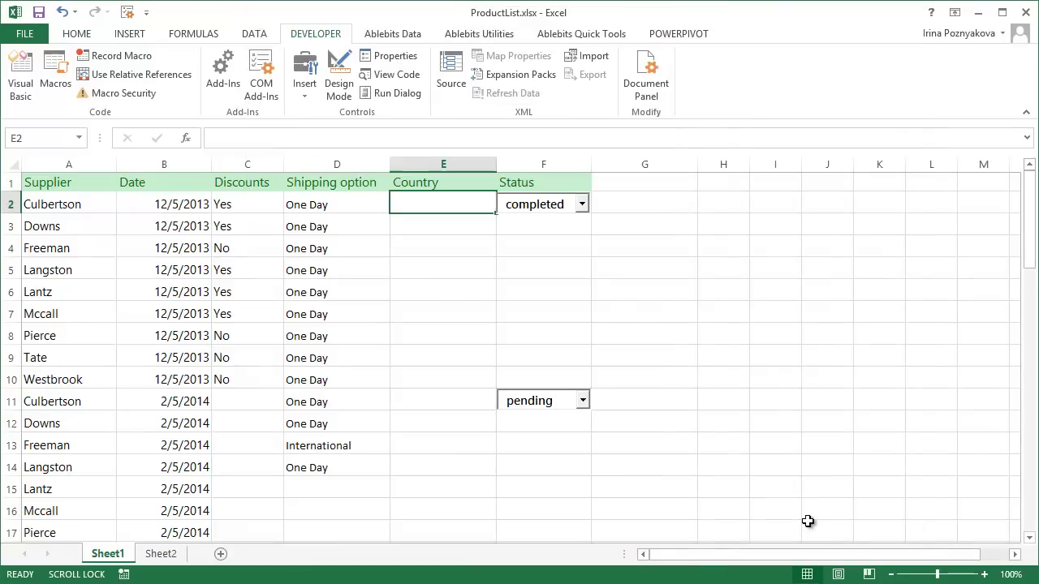
Insert an ActiveX combo box sized to cover cell E2 in the Country column.
{"action": "left_click", "coordinate": [304, 91]}
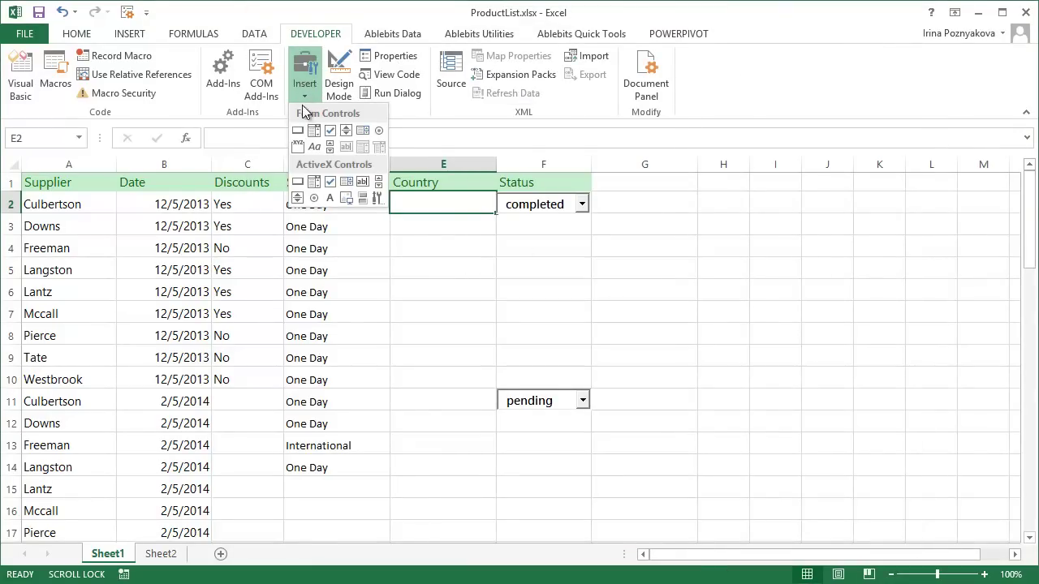
{"action": "left_click", "coordinate": [314, 186]}
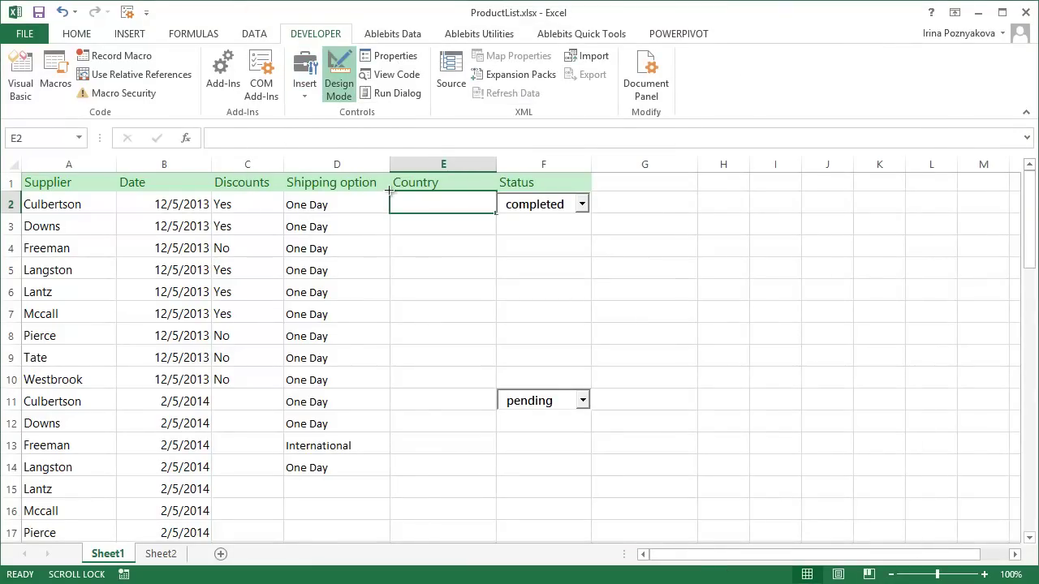
{"action": "left_click_drag", "start_coordinate": [391, 193], "coordinate": [494, 211]}
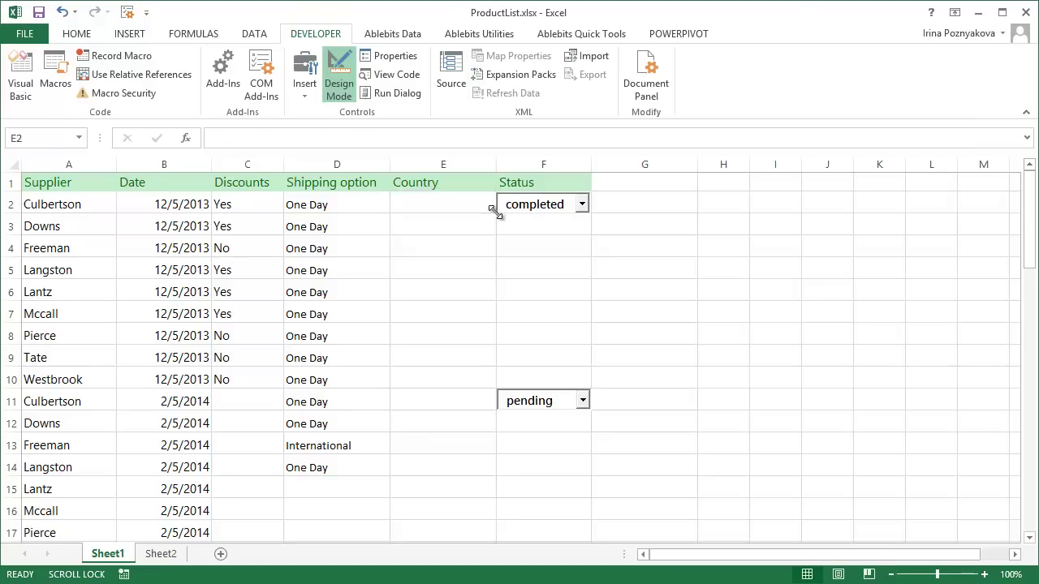
Set the ListFillRange property of the new Country combo box to the named range "country".
{"action": "right_click", "coordinate": [457, 195]}
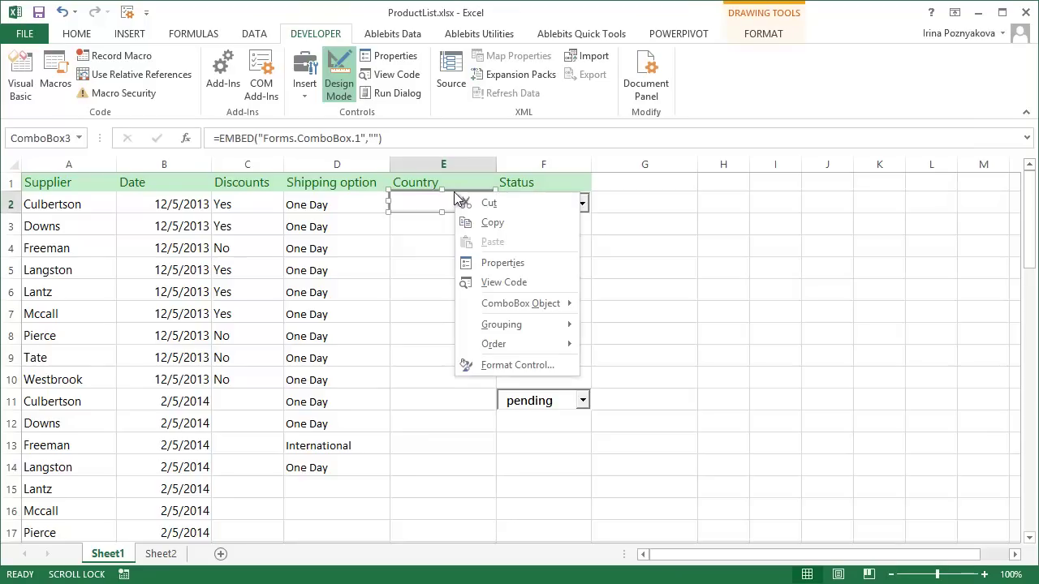
{"action": "left_click", "coordinate": [503, 263]}
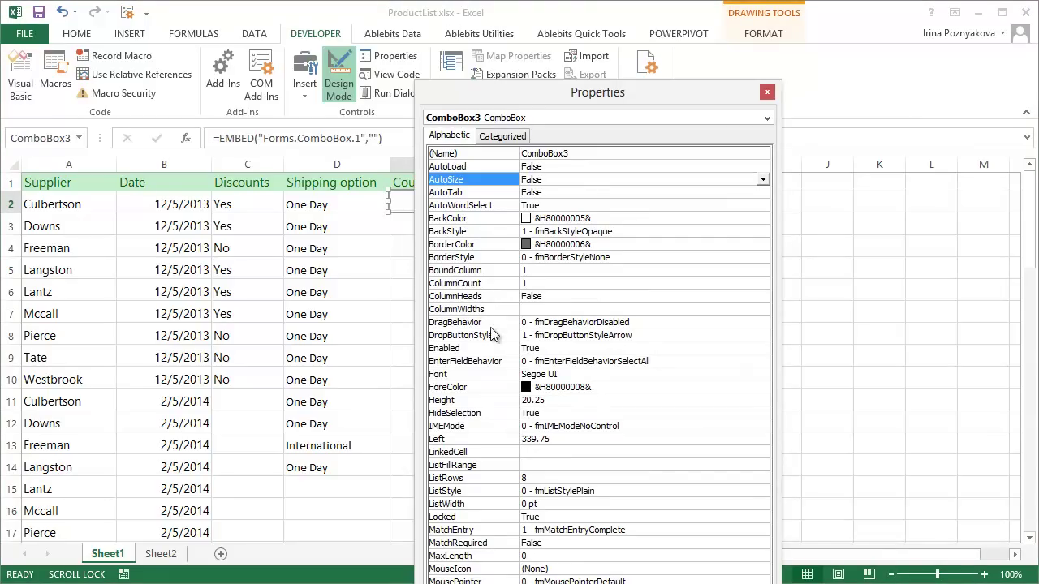
{"action": "left_click", "coordinate": [537, 465]}
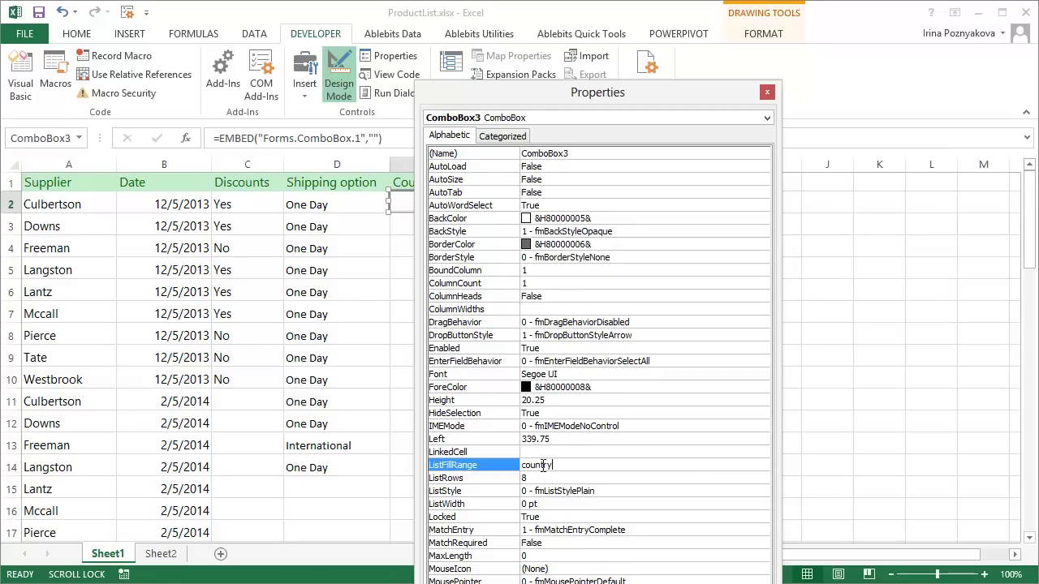
Set the Country combo box font to Segoe UI with the Semibold style and close its properties.
{"action": "left_click", "coordinate": [505, 374]}
{"action": "left_click", "coordinate": [762, 375]}
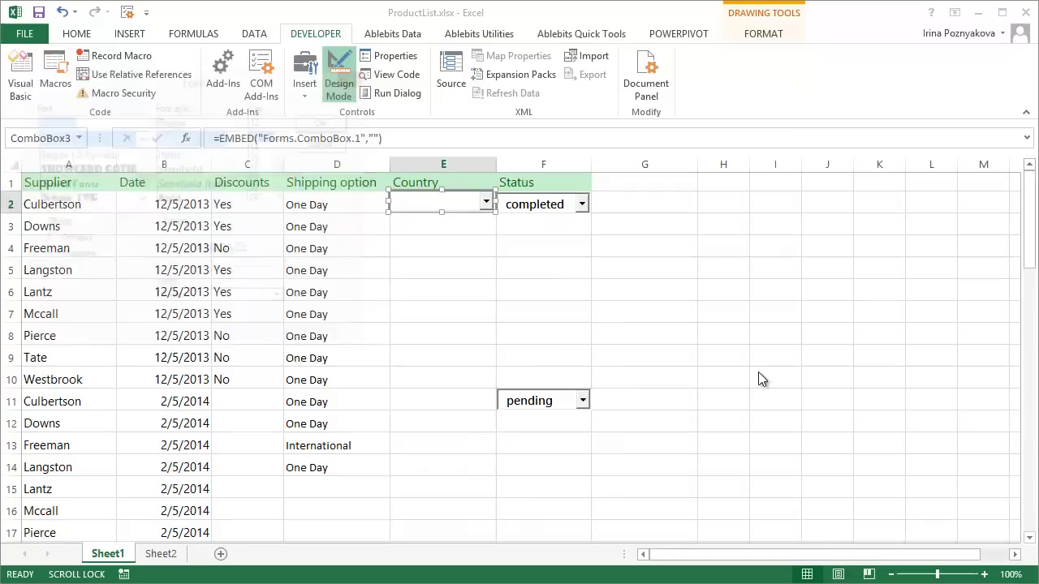
{"action": "left_click", "coordinate": [198, 172]}
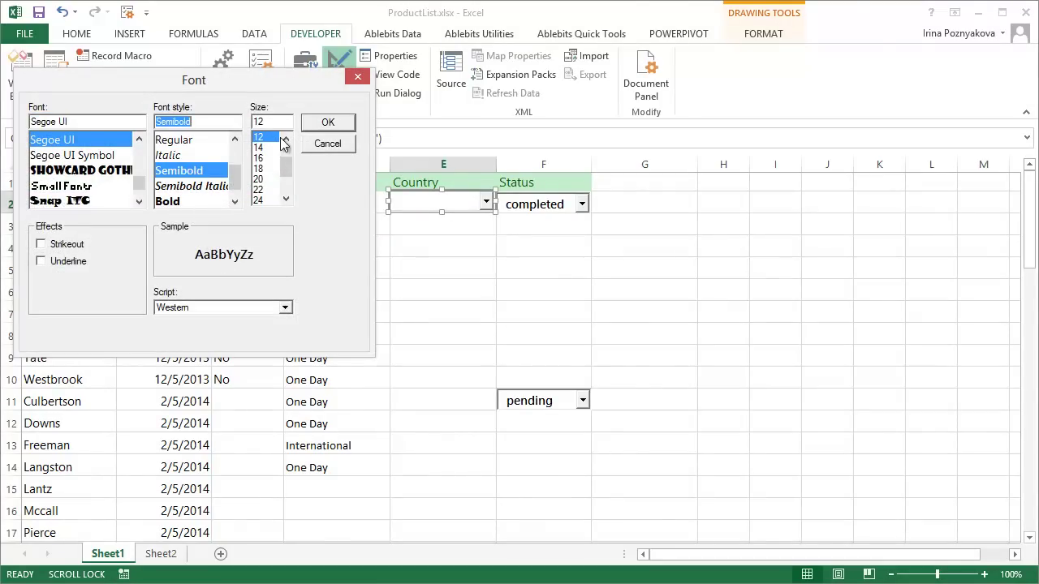
{"action": "left_click", "coordinate": [345, 122]}
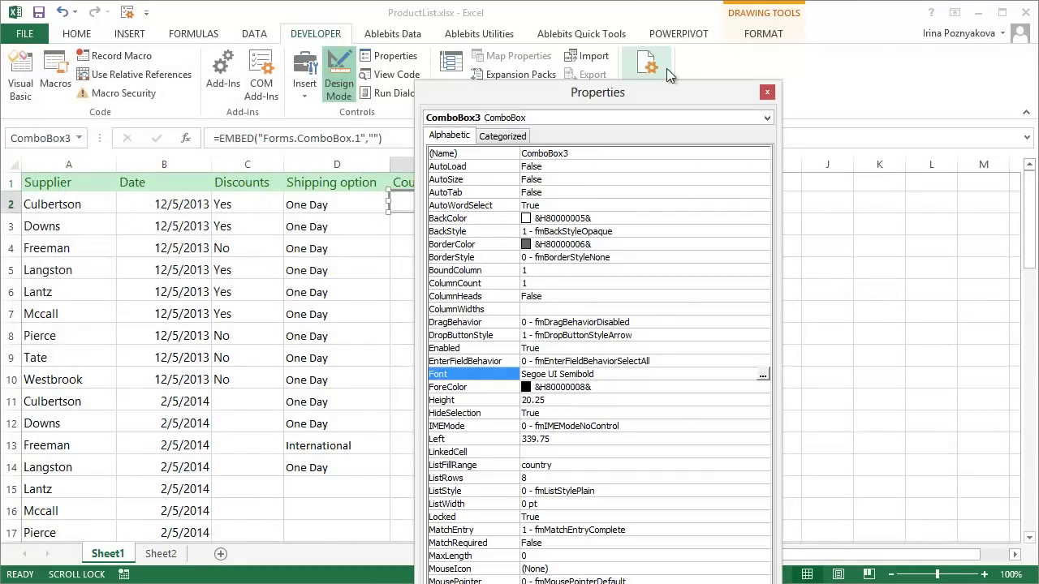
{"action": "left_click", "coordinate": [767, 93]}
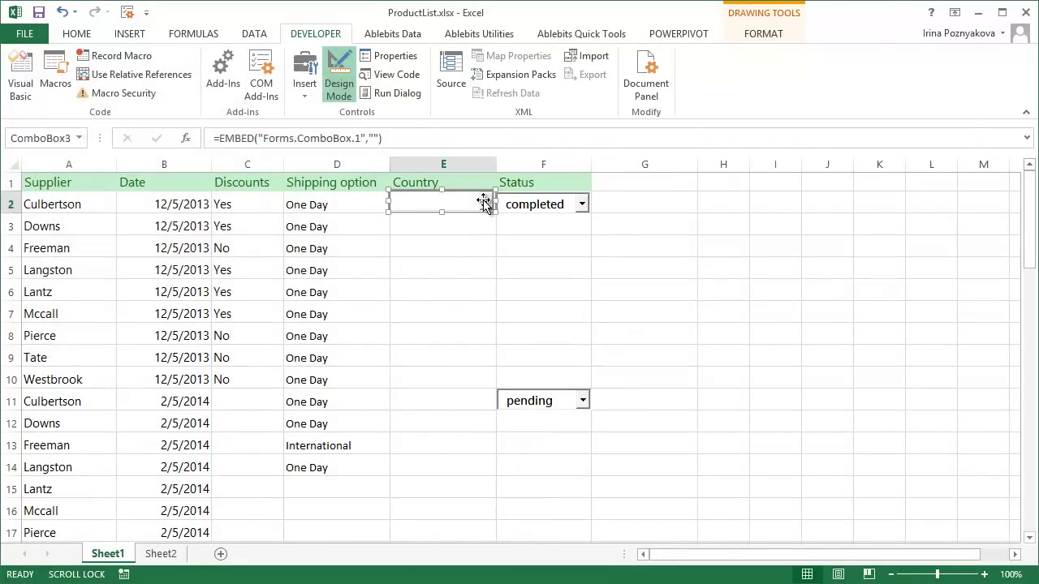
Leave design mode and select Finland in the Country combo box.
{"action": "left_click", "coordinate": [338, 77]}
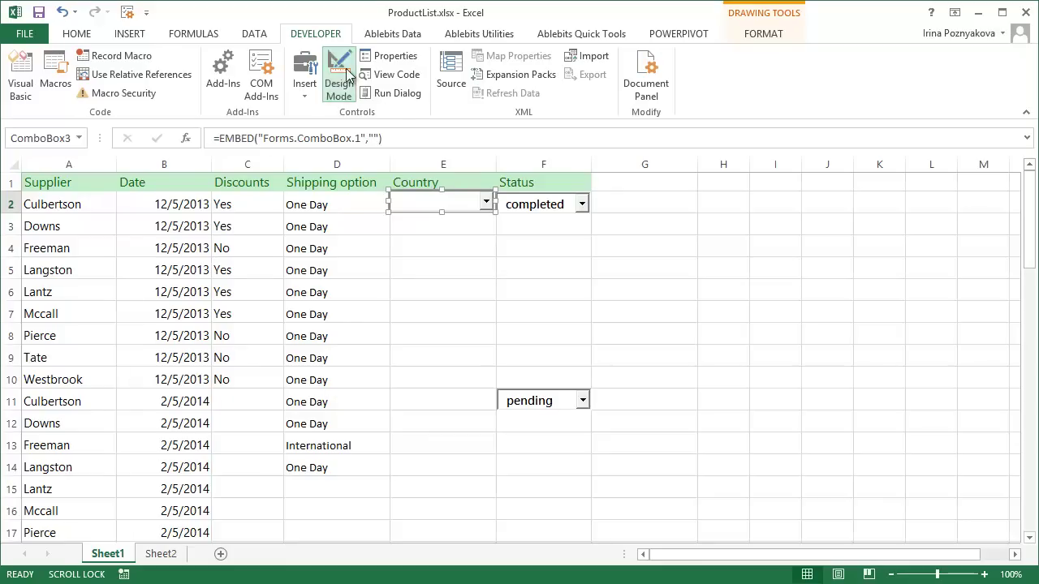
{"action": "left_click", "coordinate": [485, 204]}
{"action": "left_click", "coordinate": [418, 272]}
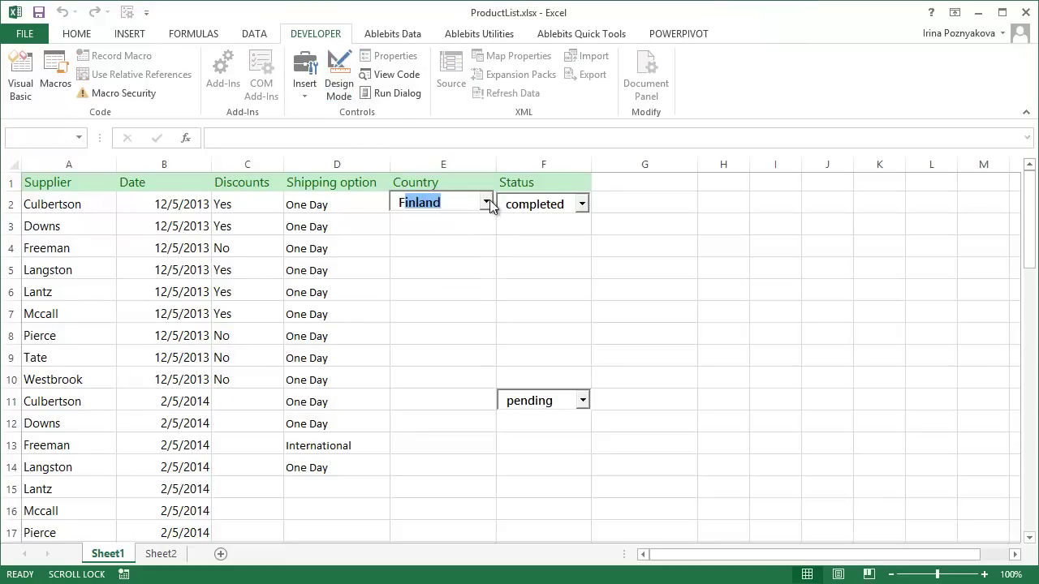
{"action": "left_click", "coordinate": [453, 198]}
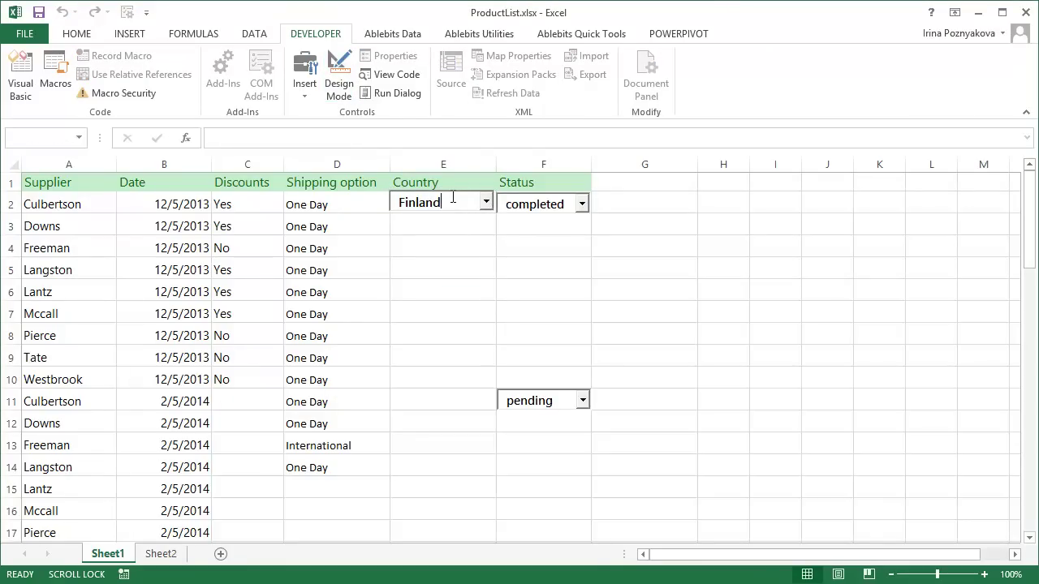